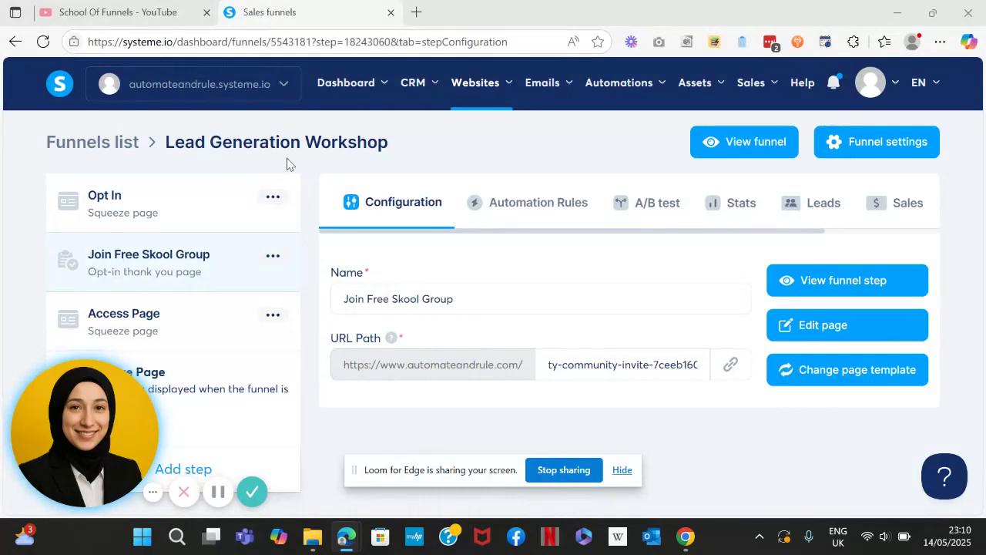
# Start a new email campaign and name it "Lead Gen Workshop".
pyautogui.moveTo(552, 92)
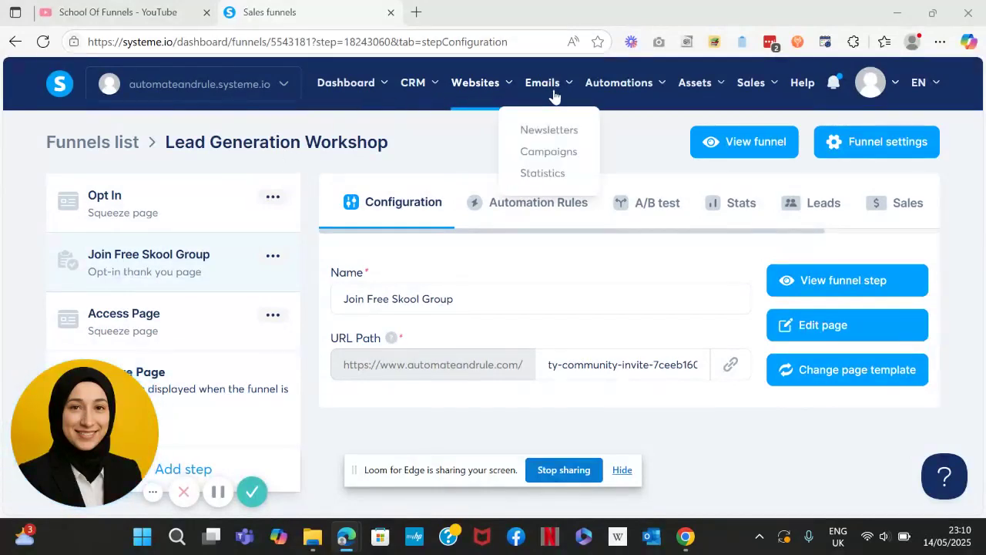
pyautogui.click(561, 153)
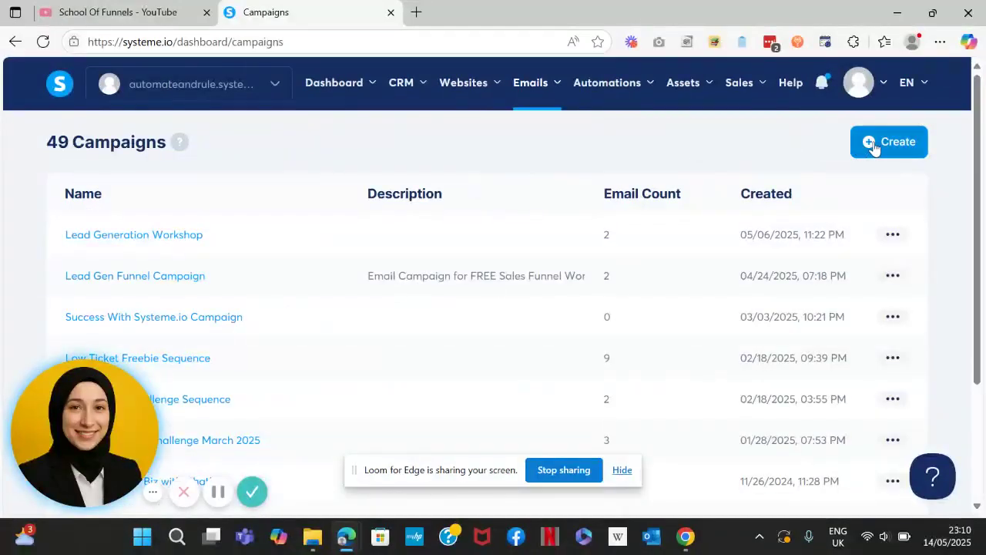
pyautogui.click(874, 145)
pyautogui.click(518, 205)
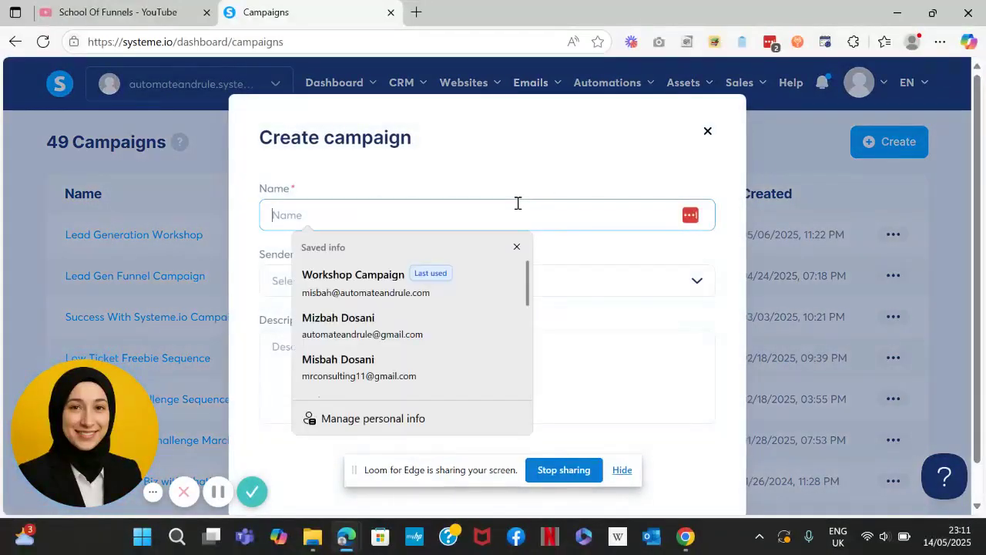
pyautogui.write('Lead')
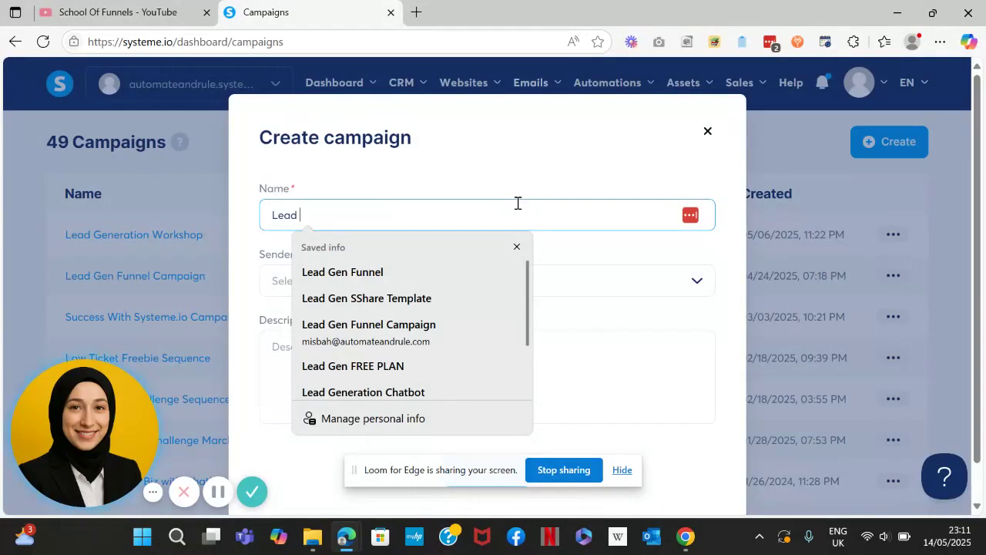
pyautogui.write(' Gen Workshop')
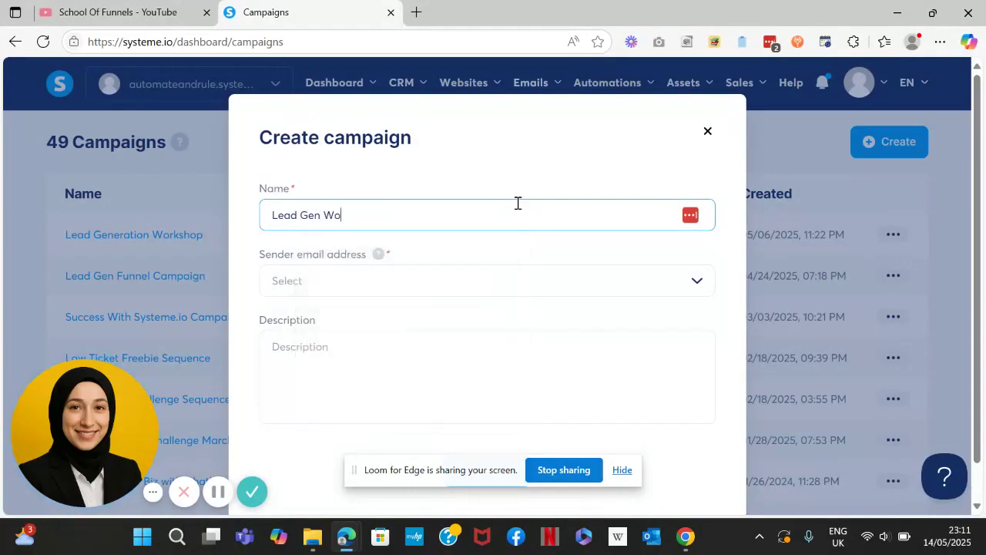
# Choose the sender email address, enter the description "Lead gen Workshop Campaign" and save the campaign.
pyautogui.click(391, 283)
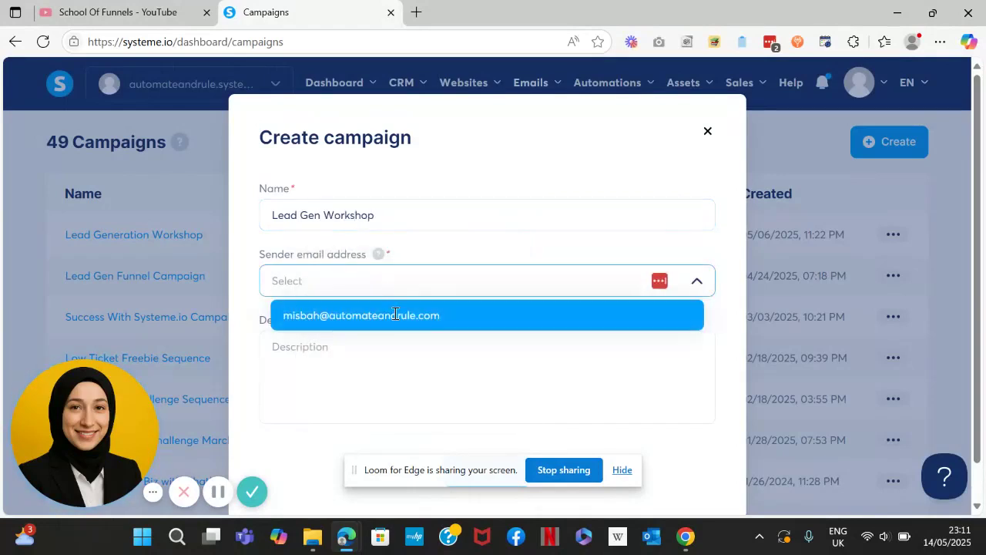
pyautogui.click(393, 315)
pyautogui.click(361, 339)
pyautogui.write('Le')
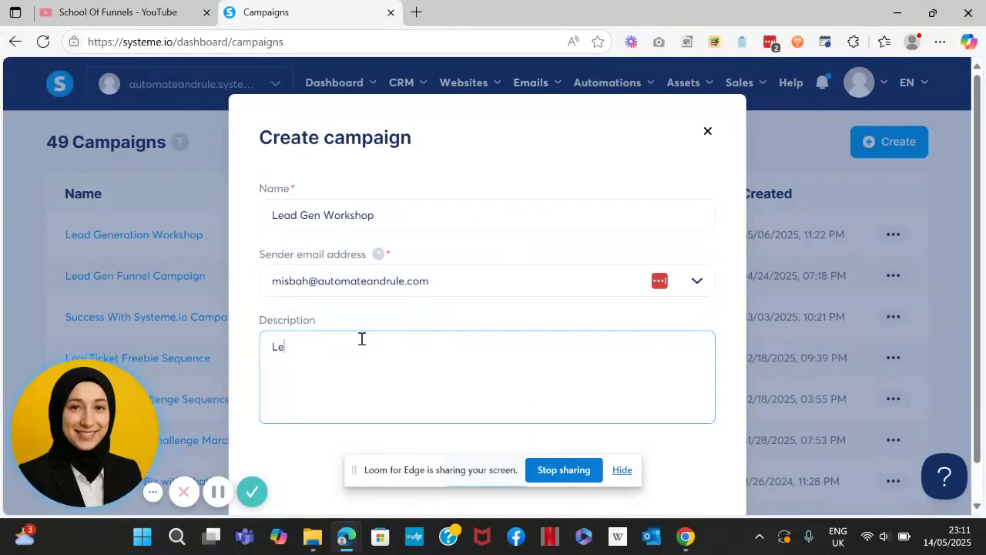
pyautogui.write('ad gen Workshop Campaign')
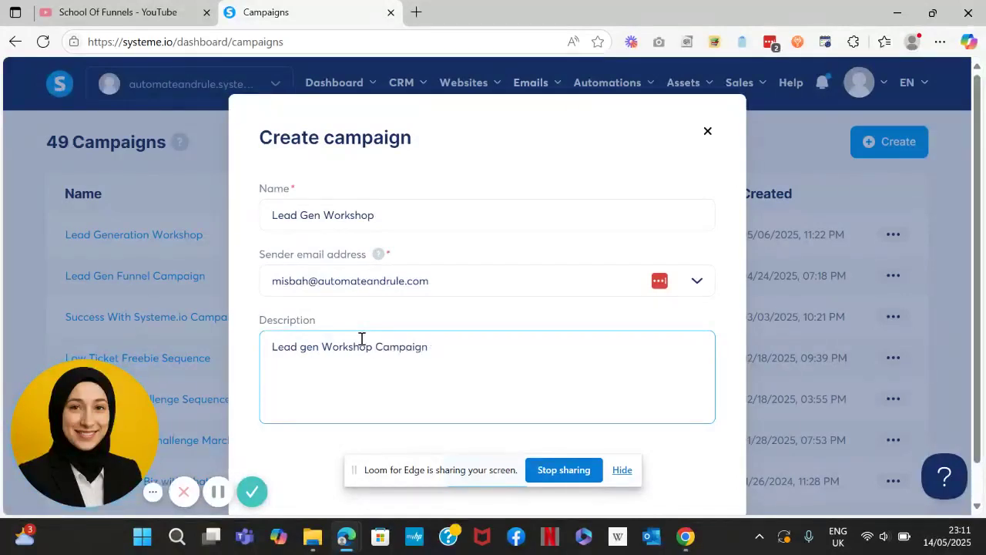
pyautogui.scroll(-1, 361, 339)
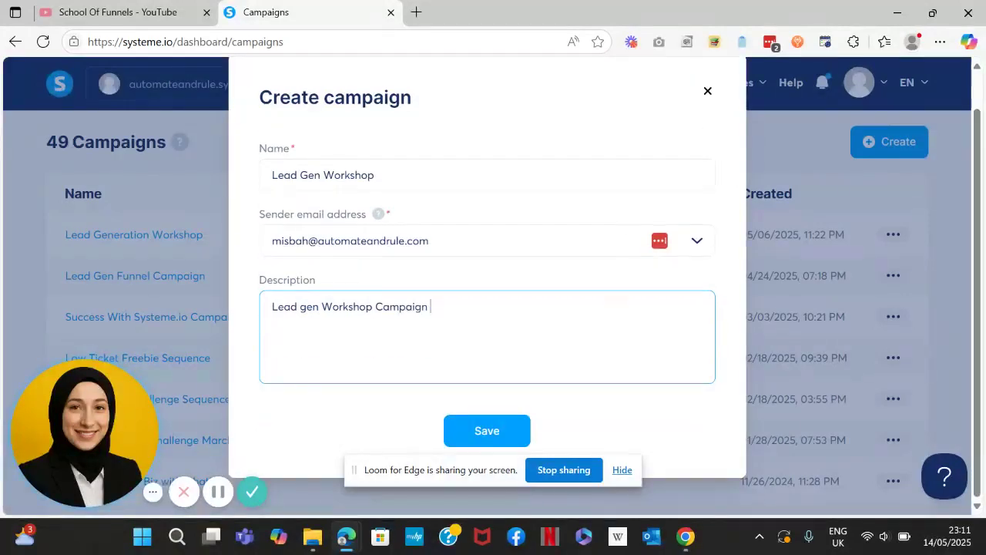
pyautogui.click(487, 431)
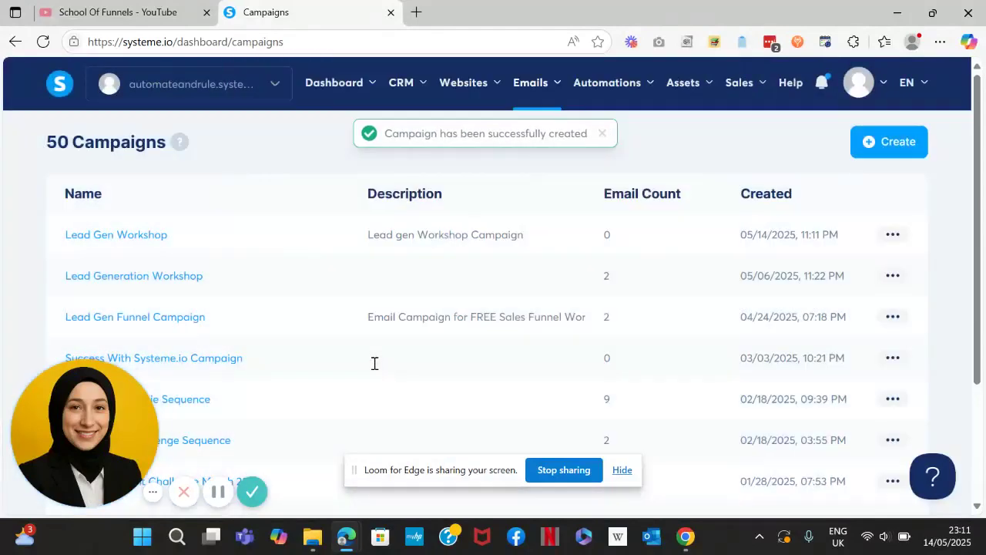
# Start a new email step in the Lead Gen Workshop campaign with the subject "You're In!".
pyautogui.click(139, 236)
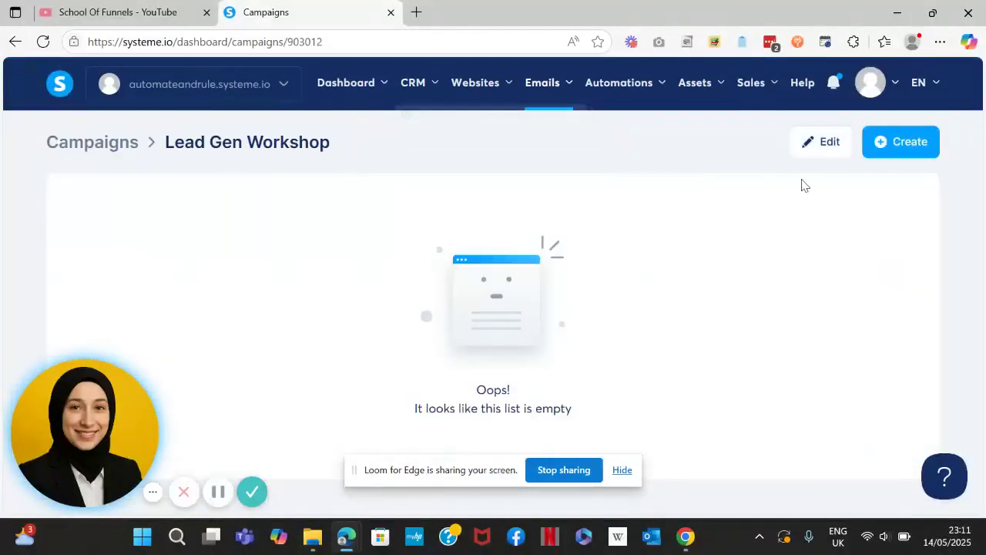
pyautogui.click(913, 151)
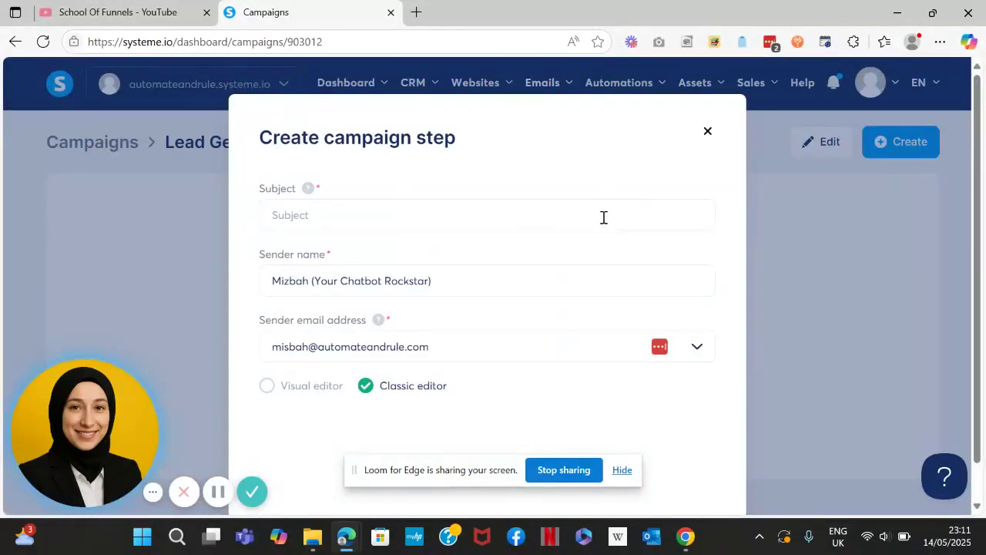
pyautogui.click(546, 218)
pyautogui.write('You')
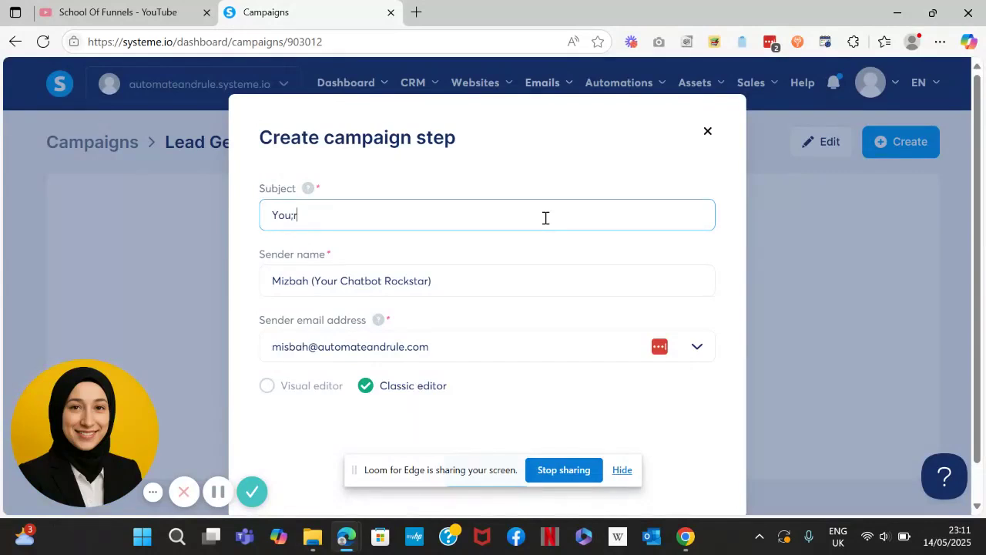
pyautogui.write("'re In!")
pyautogui.scroll(-1, 546, 218)
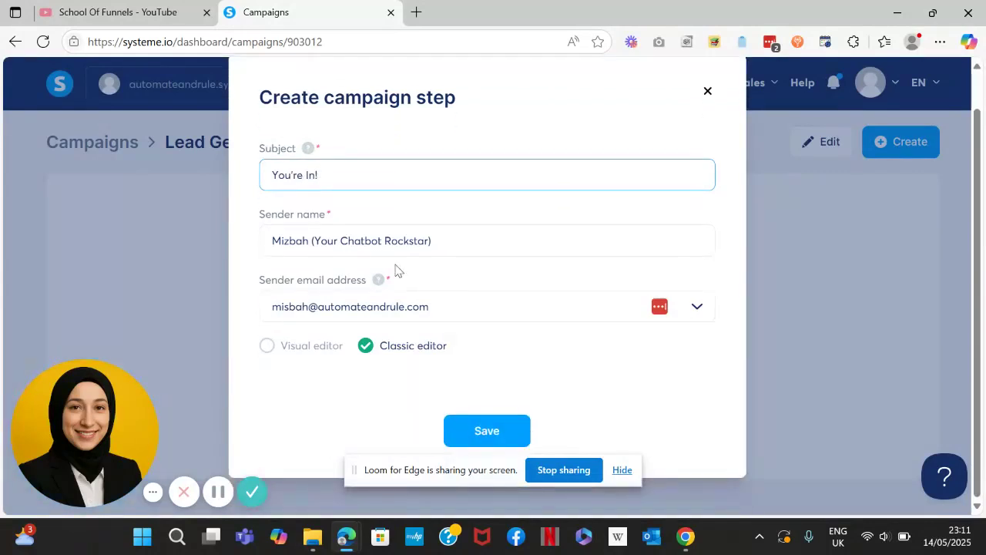
# Replace the tagline in the sender name with the surname initial and save the campaign step with the classic editor.
pyautogui.moveTo(450, 240); pyautogui.dragTo(313, 239)
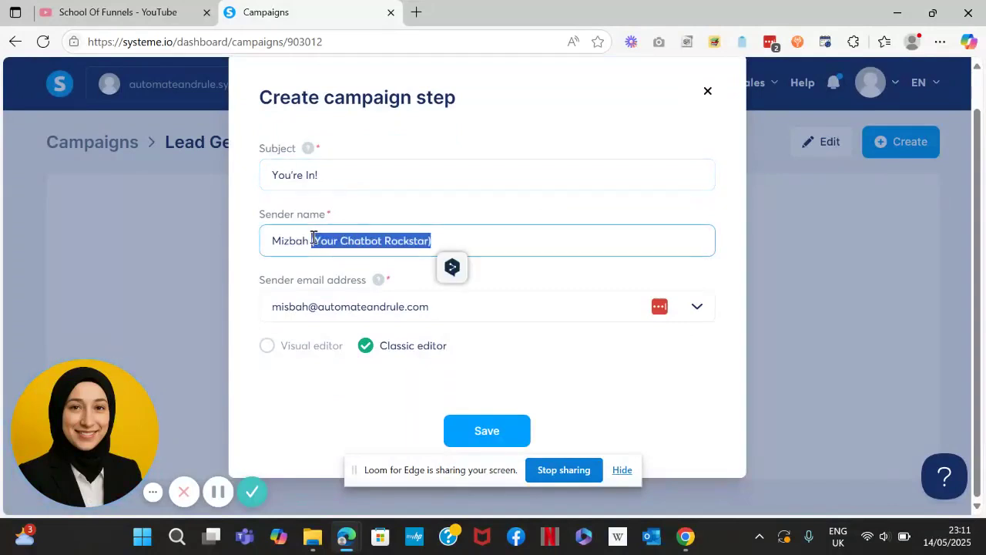
pyautogui.press('BackSpace')
pyautogui.write('R')
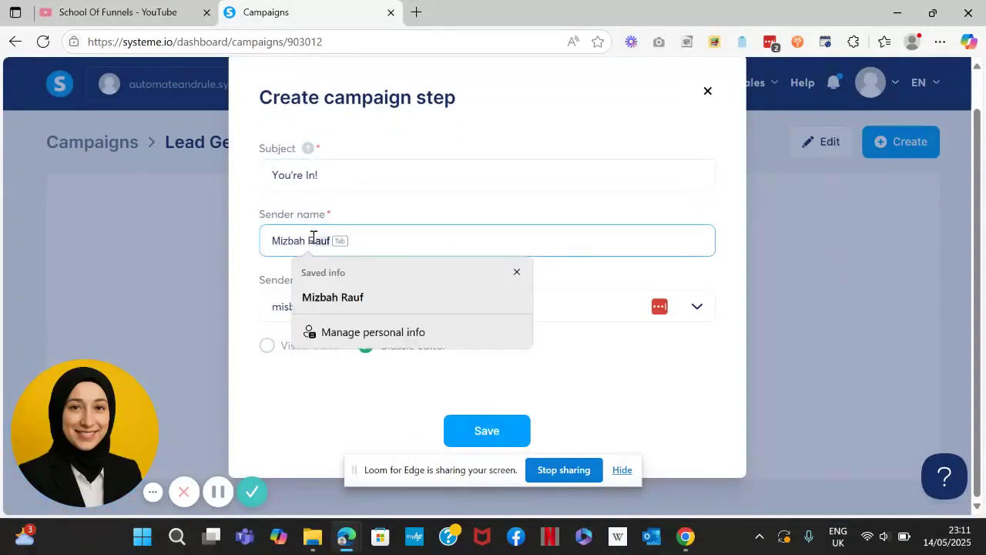
pyautogui.click(562, 302)
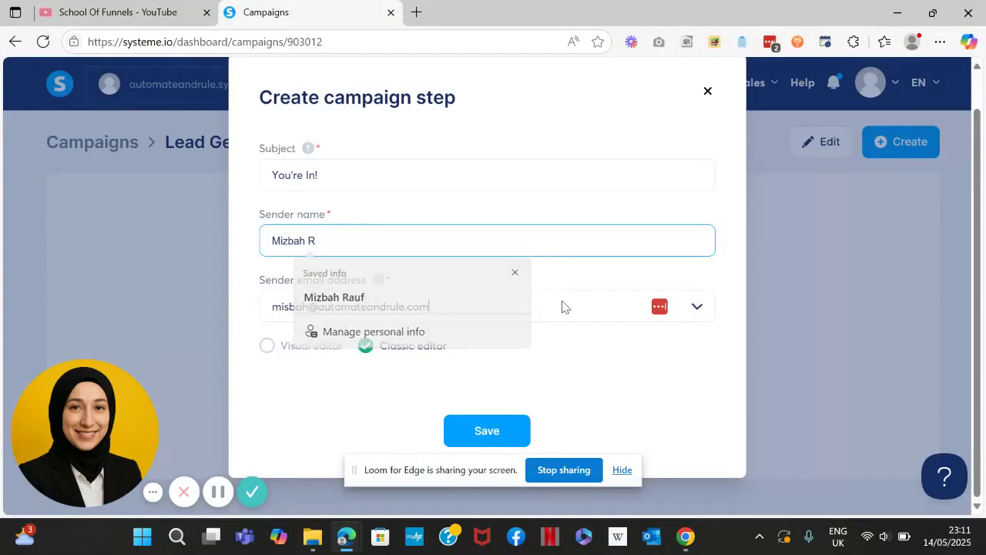
pyautogui.click(450, 272)
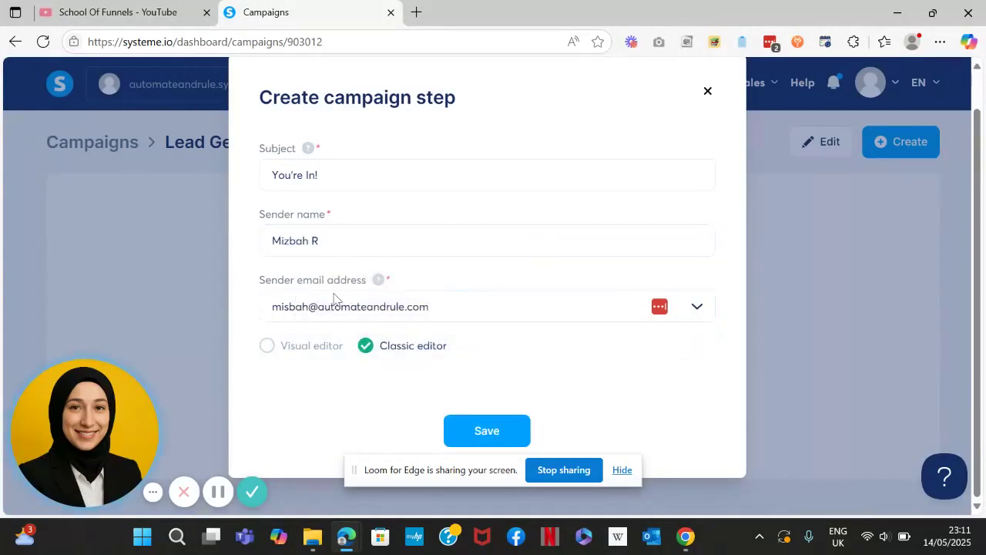
pyautogui.click(477, 434)
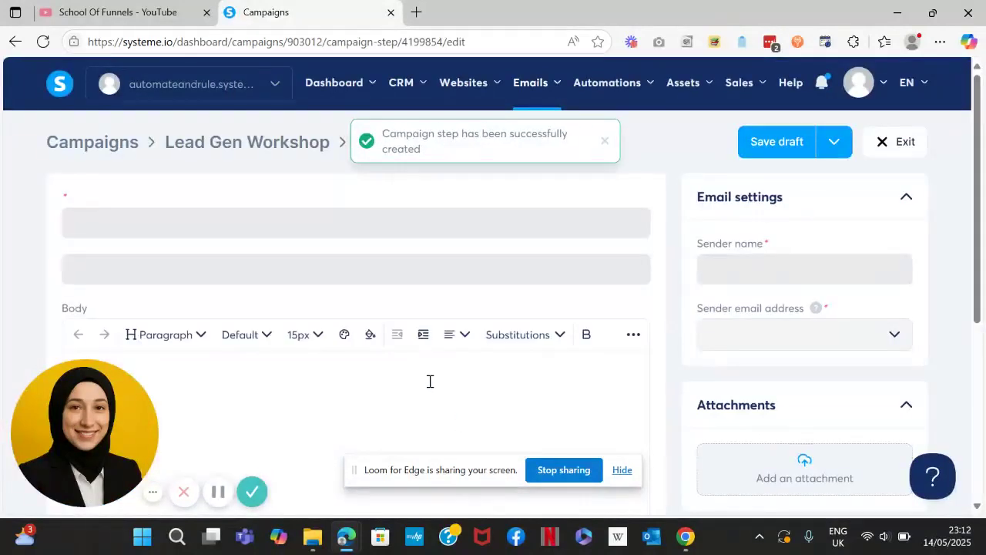
# Begin the email body with the greeting "Hi {first_name}!", using the First name substitution.
pyautogui.scroll(-2, 273, 275)
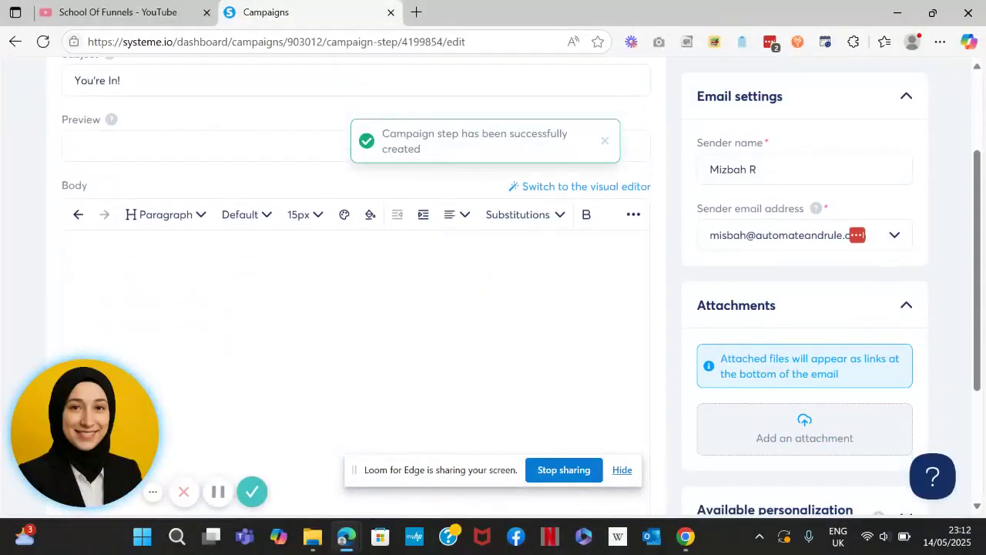
pyautogui.click(156, 274)
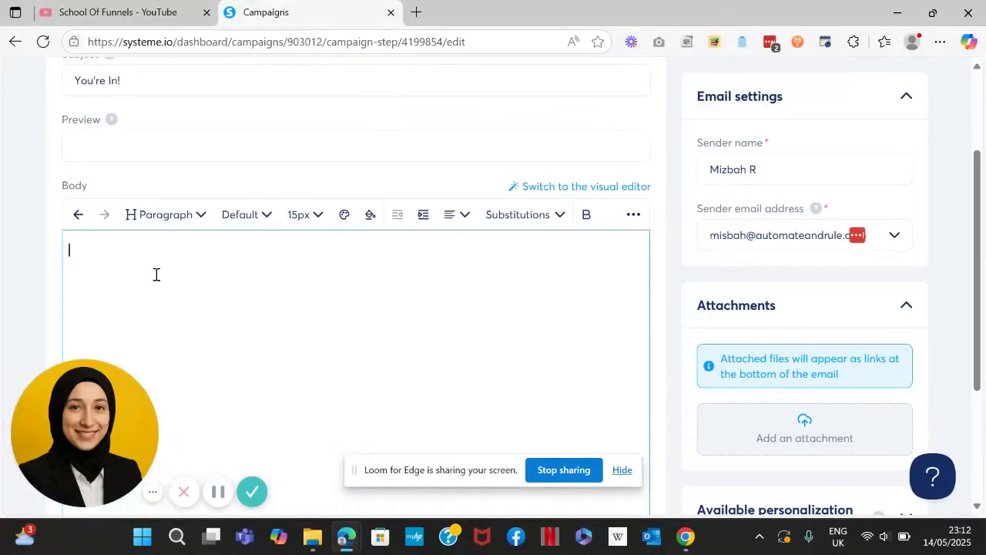
pyautogui.write('Hi')
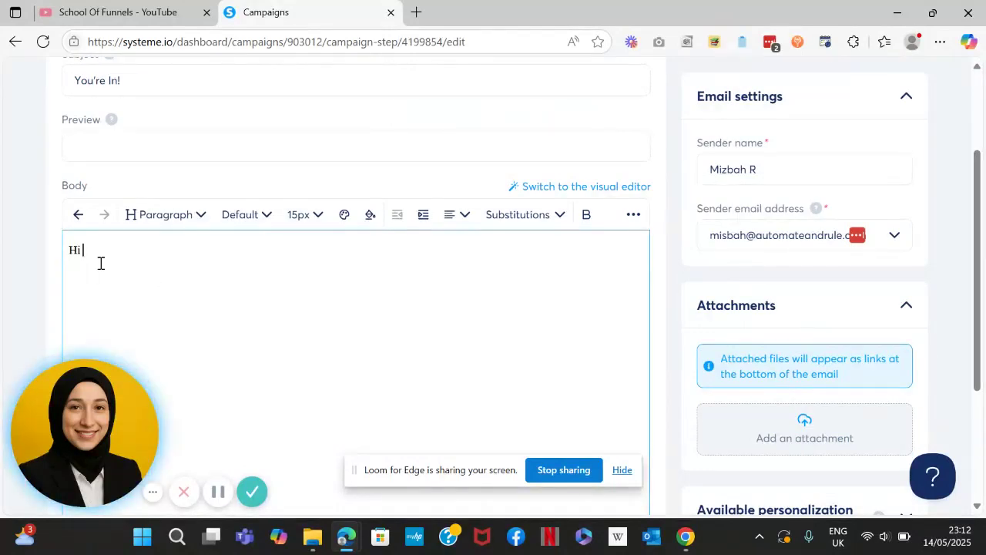
pyautogui.click(560, 217)
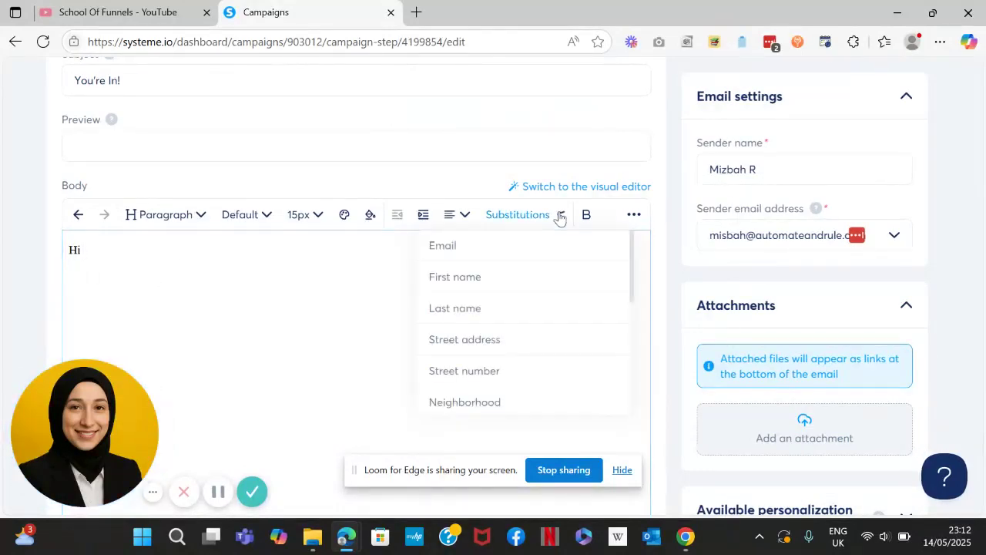
pyautogui.click(485, 277)
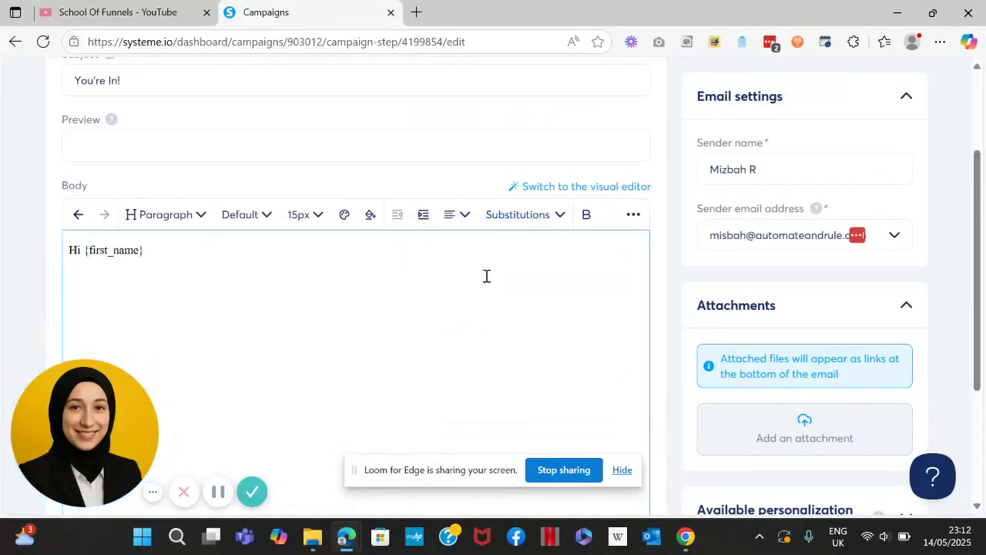
pyautogui.write('!')
pyautogui.press('Return')
# Below the greeting, write "Thank you for Registering for the Lead Gen Workshop happening on June 15th, 2025.".
pyautogui.write('Thank y')
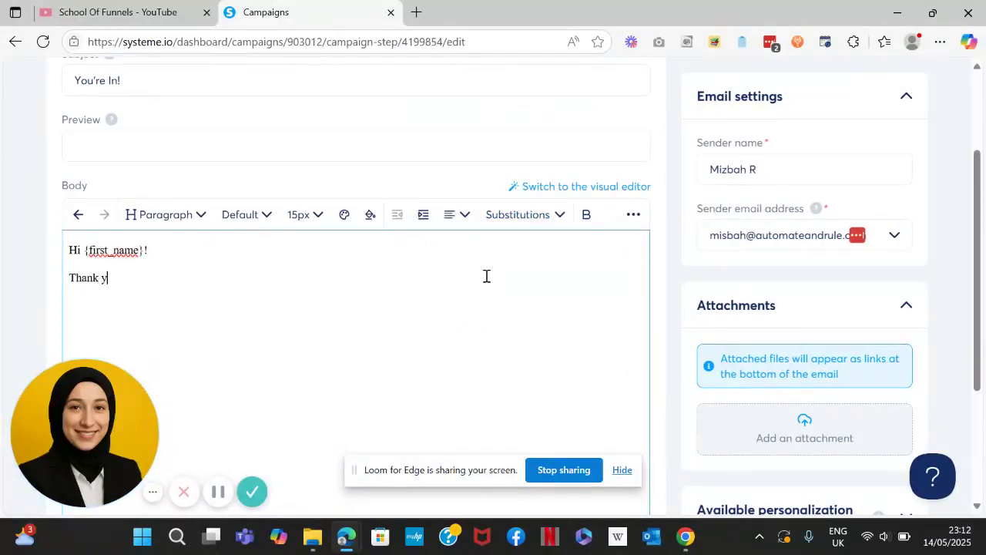
pyautogui.write('ou for Registering')
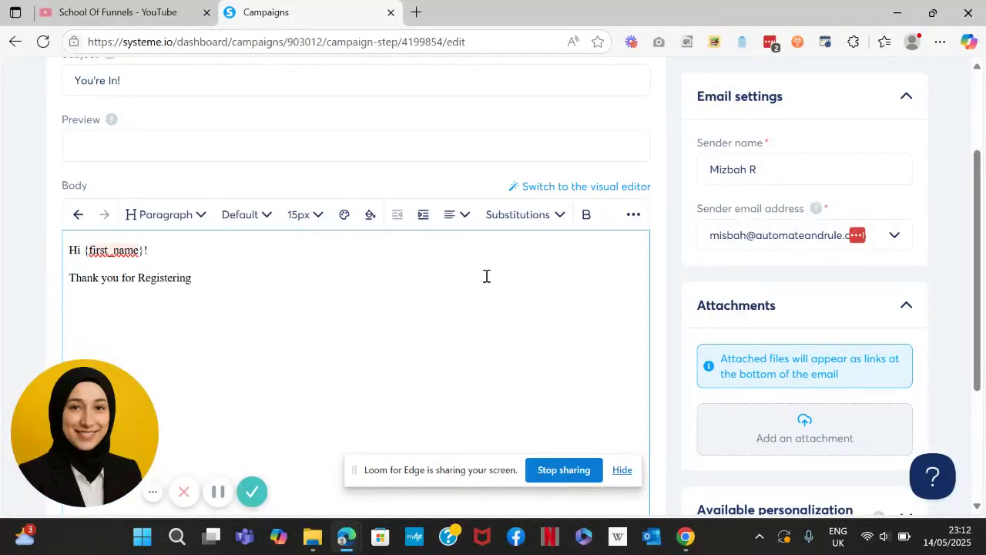
pyautogui.write(' for the Lead Gen Wo')
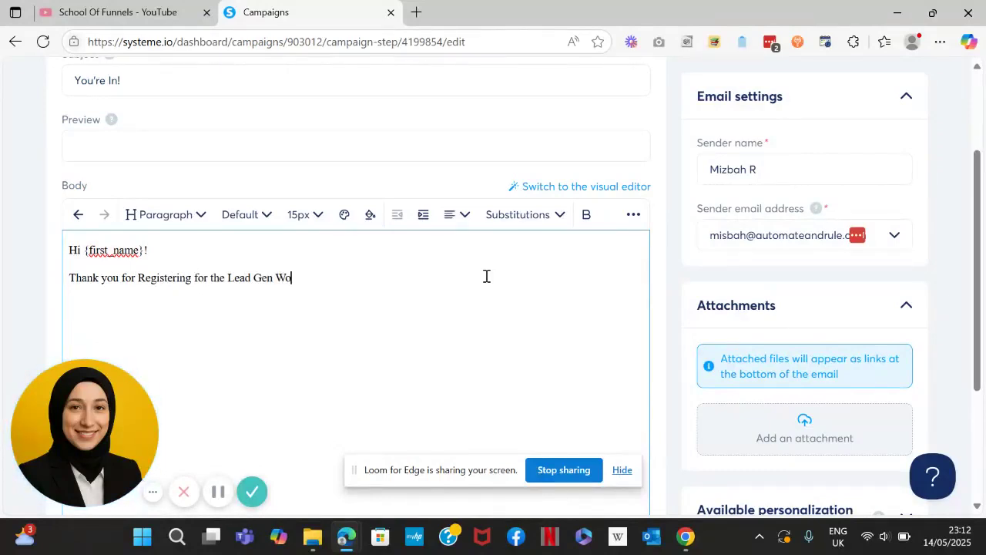
pyautogui.write('rkshop happening on ')
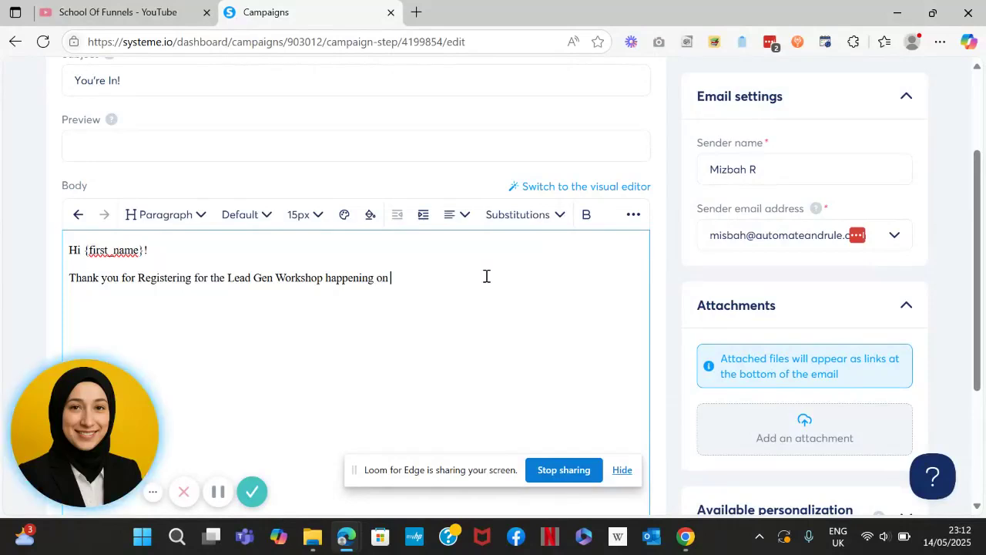
pyautogui.write('June ')
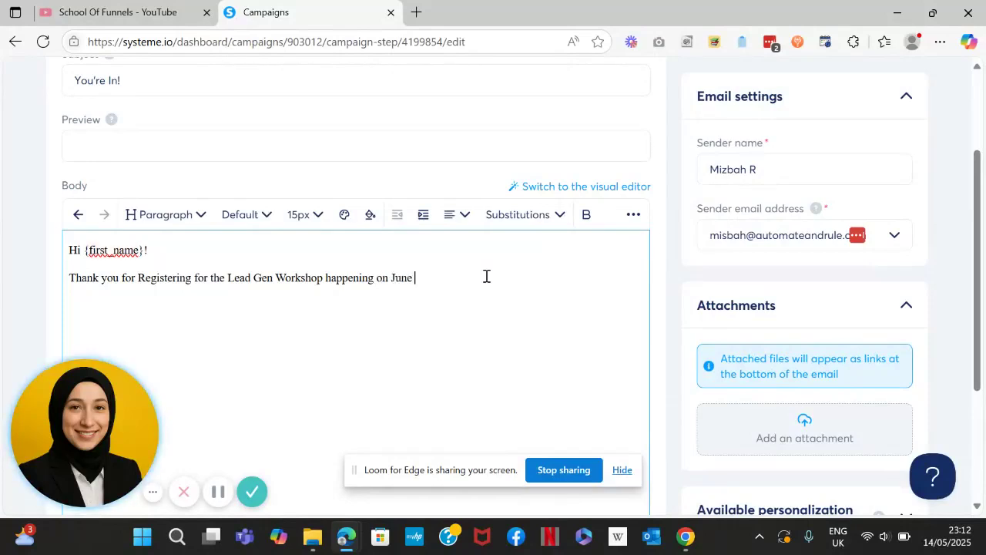
pyautogui.write('15th')
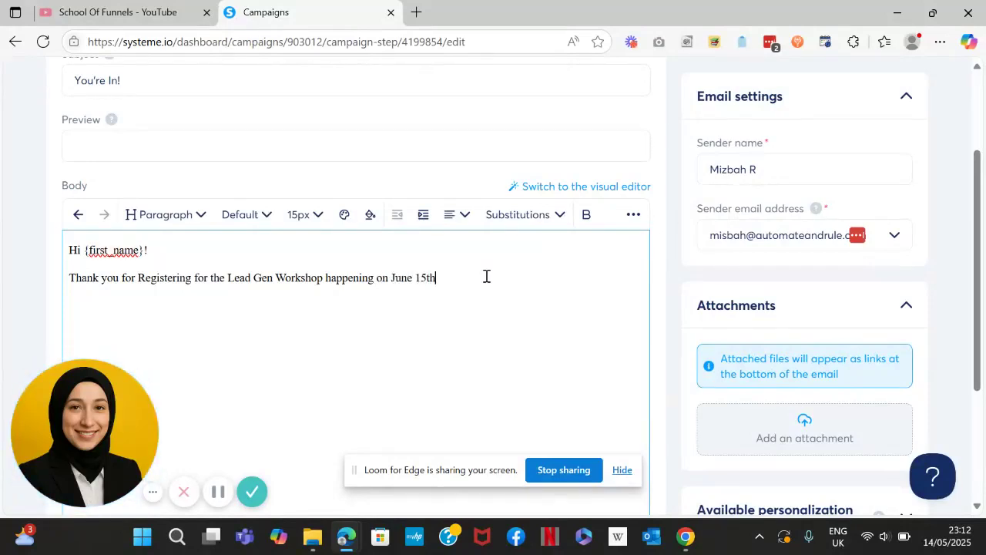
pyautogui.write(', 2025. ')
# Add the placeholder "[DESCRIPTION]" as a new paragraph below the thank-you line.
pyautogui.write('[')
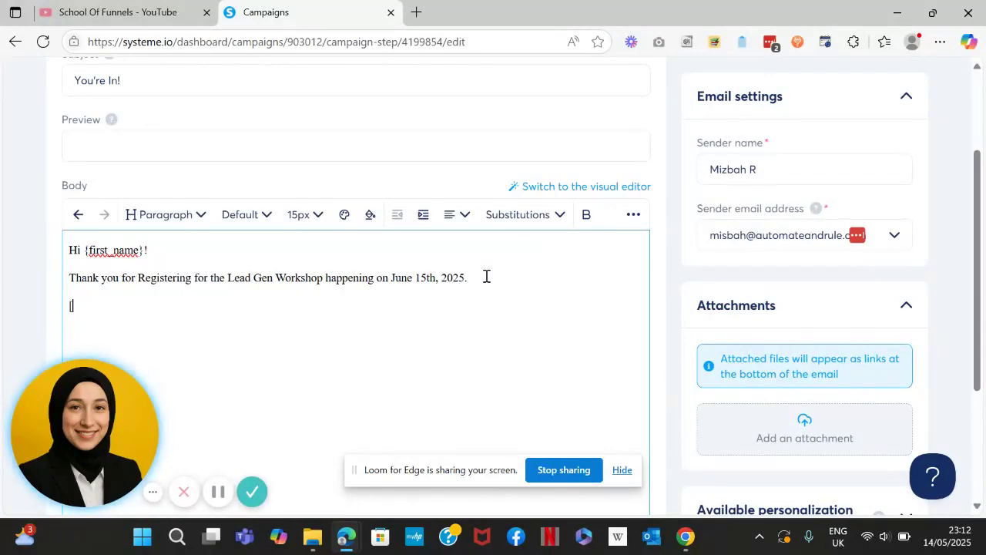
pyautogui.write('DESCRIPT')
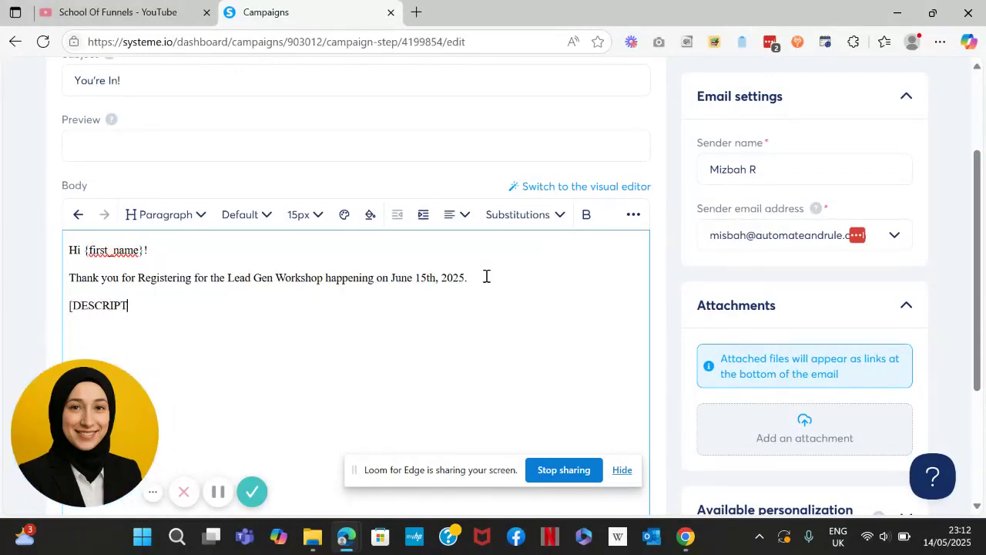
pyautogui.write('ION]')
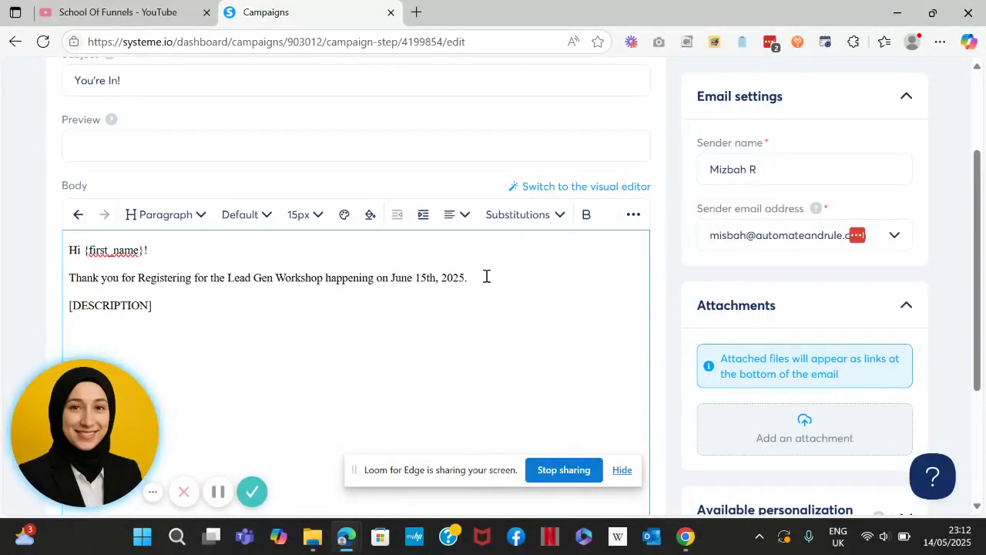
pyautogui.scroll(-2, 486, 276)
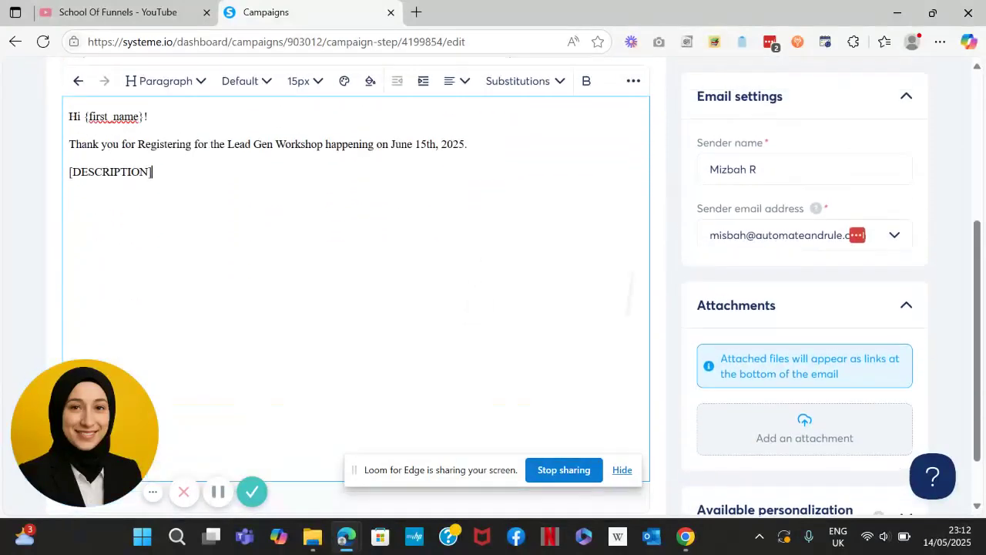
pyautogui.scroll(2, 356, 293)
pyautogui.scroll(-3, 356, 293)
pyautogui.scroll(3, 356, 293)
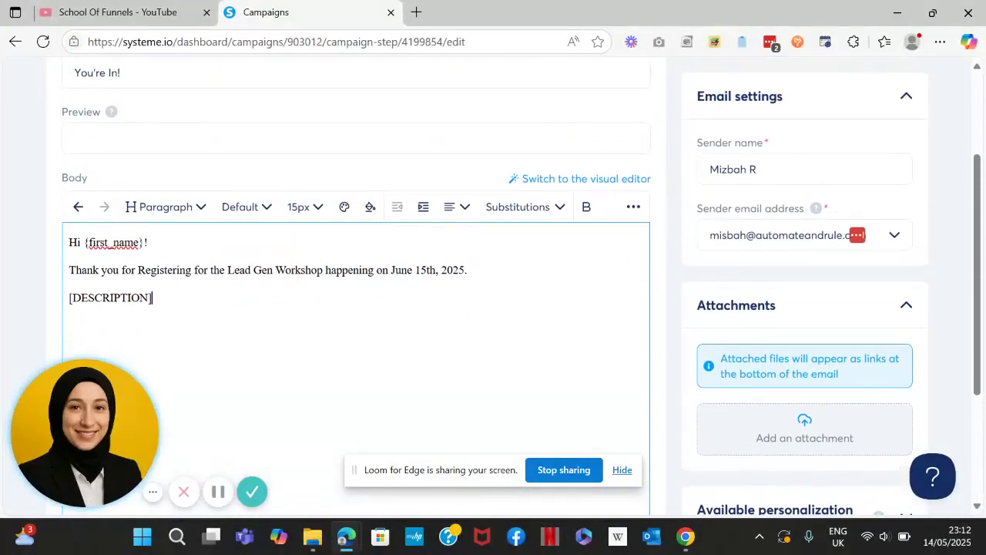
# Save and publish the "You're In!" email, setting its delay before sending to 2 minutes.
pyautogui.scroll(2, 356, 293)
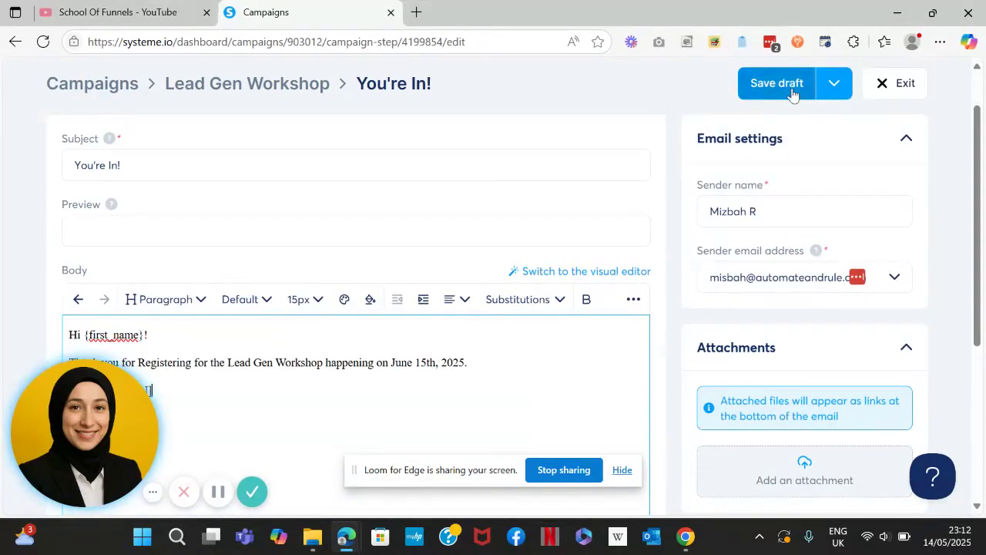
pyautogui.click(833, 84)
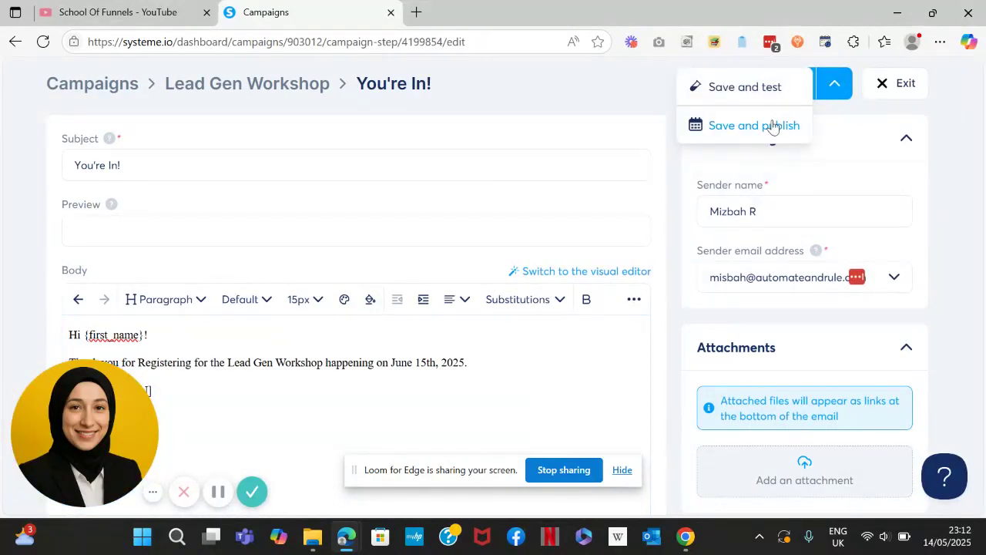
pyautogui.click(773, 125)
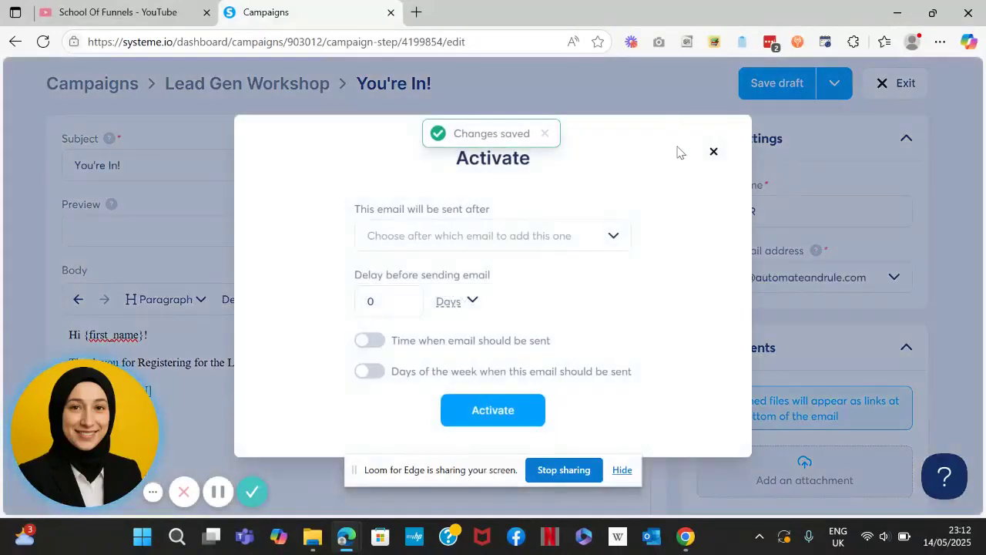
pyautogui.click(614, 239)
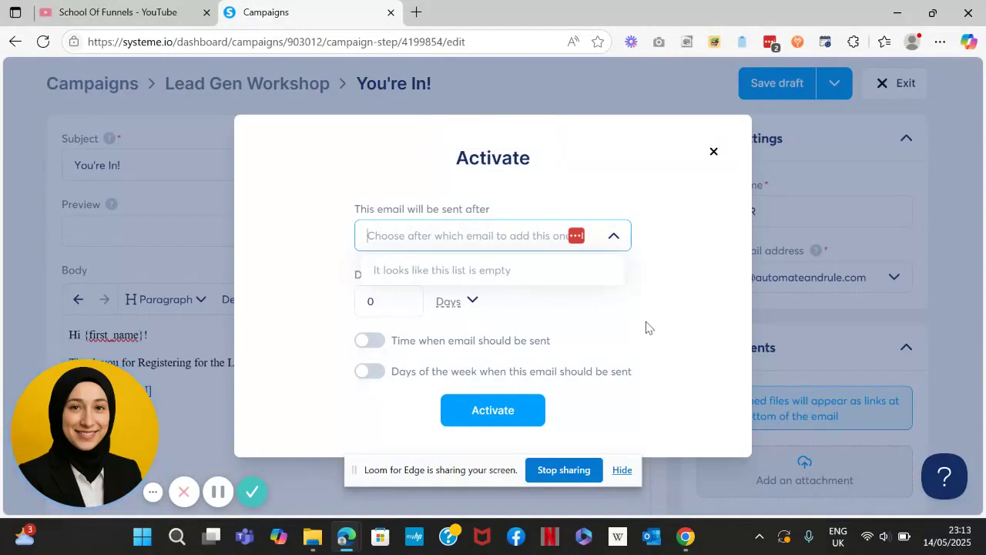
pyautogui.click(593, 316)
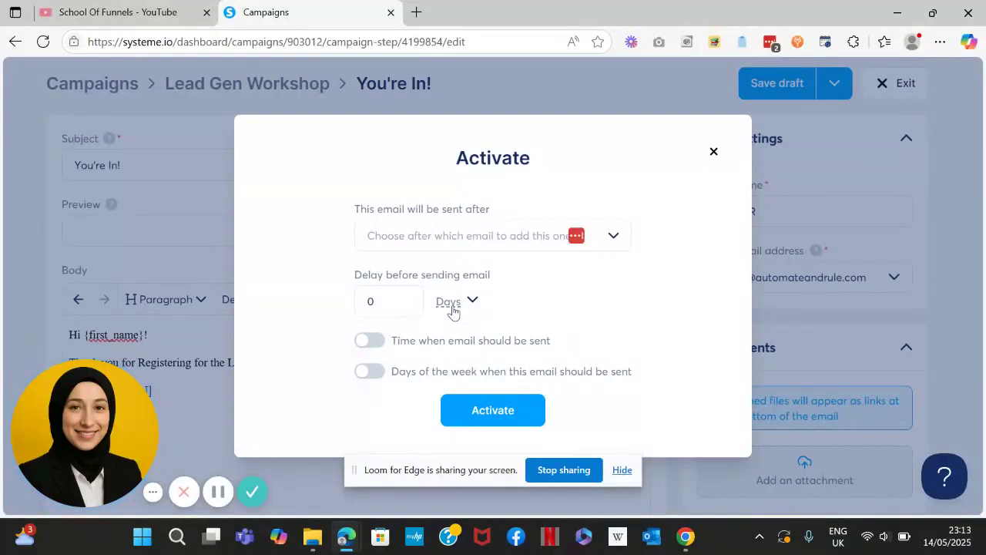
pyautogui.click(412, 305)
pyautogui.click(472, 302)
pyautogui.click(462, 389)
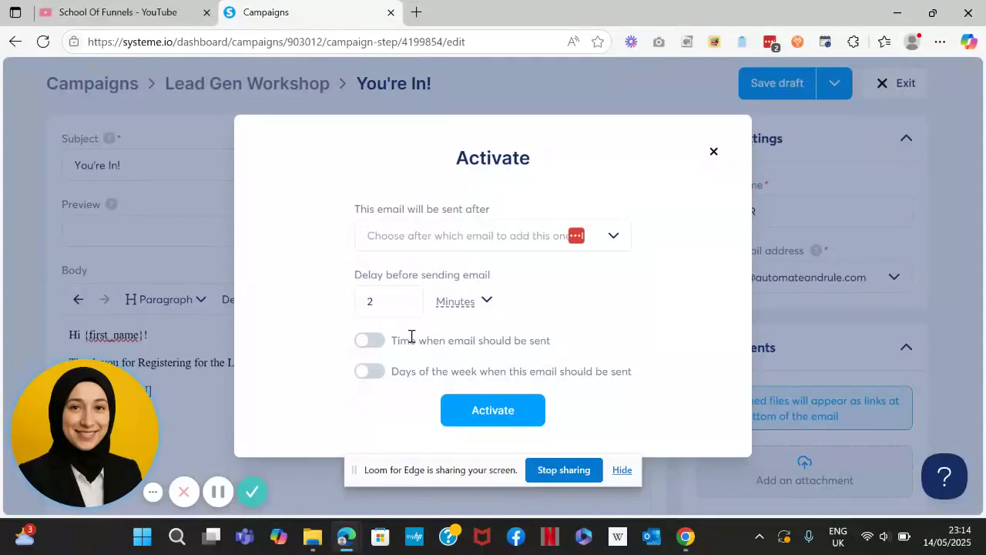
pyautogui.click(373, 342)
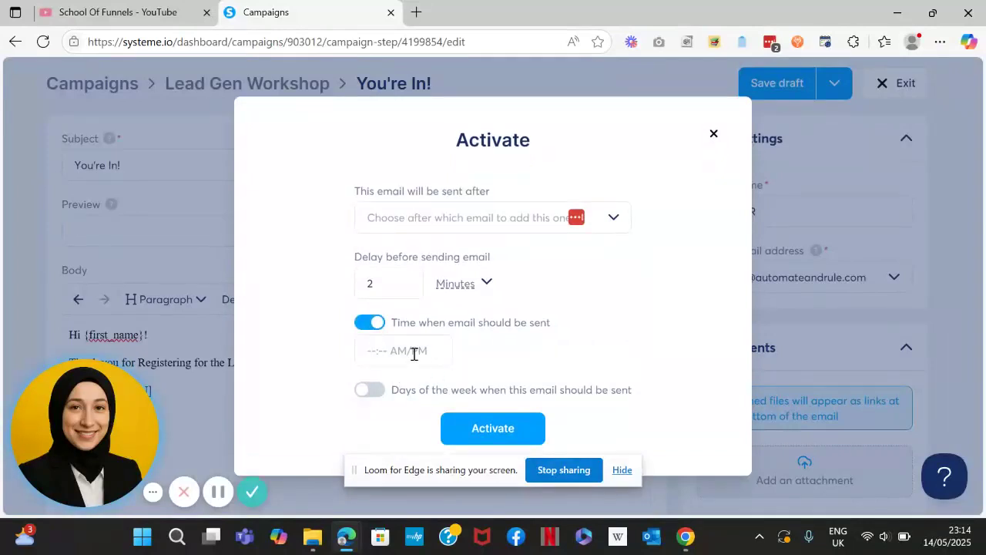
pyautogui.click(368, 337)
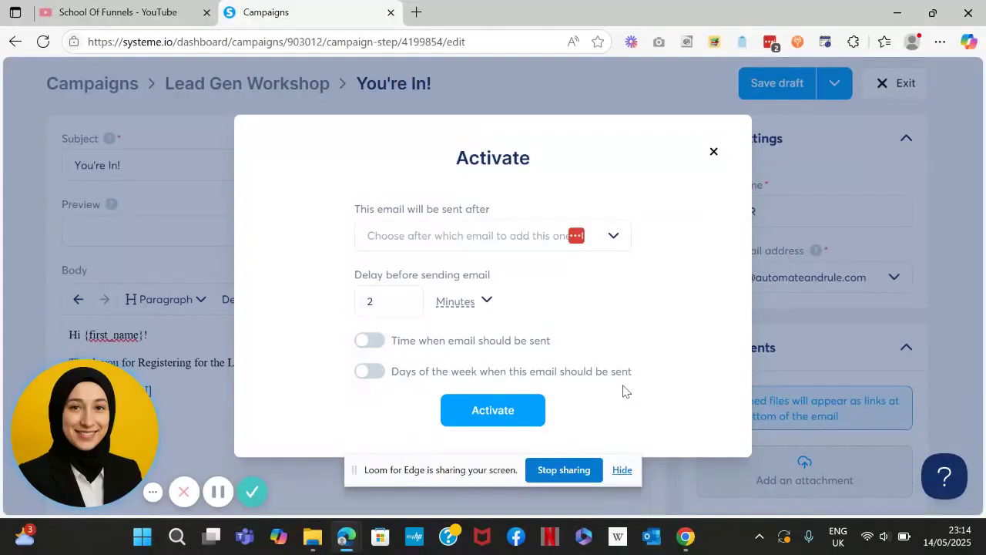
pyautogui.click(377, 378)
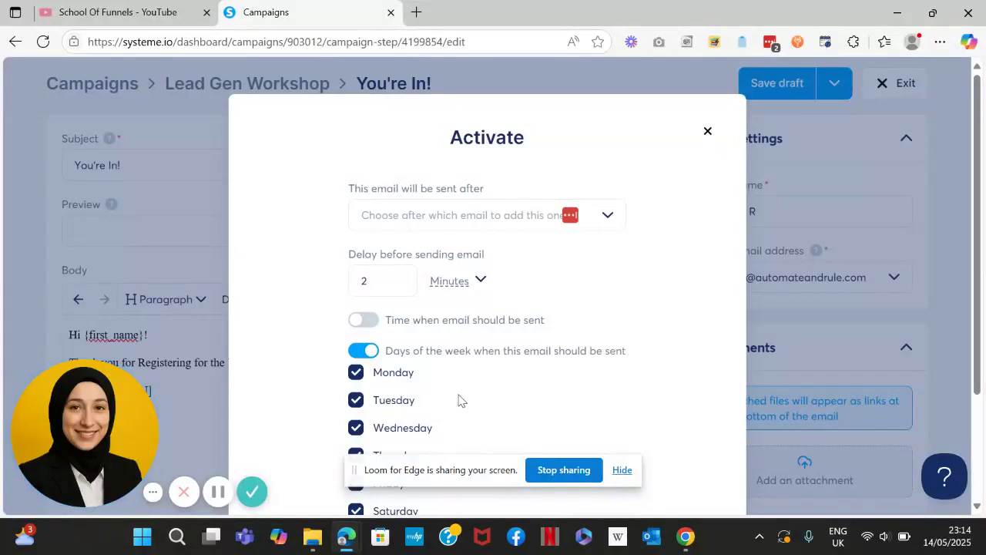
pyautogui.scroll(-2, 460, 399)
pyautogui.scroll(-1, 487, 308)
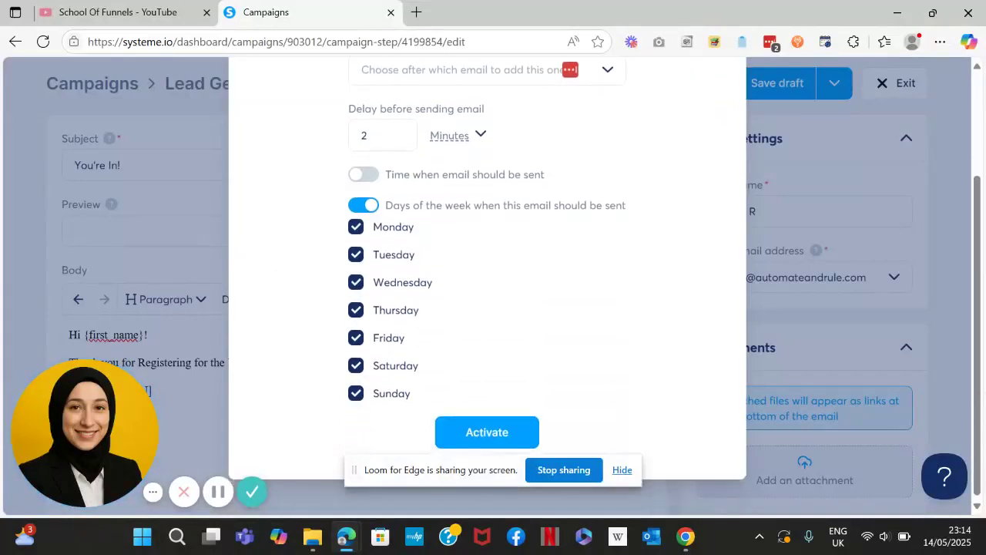
pyautogui.click(356, 206)
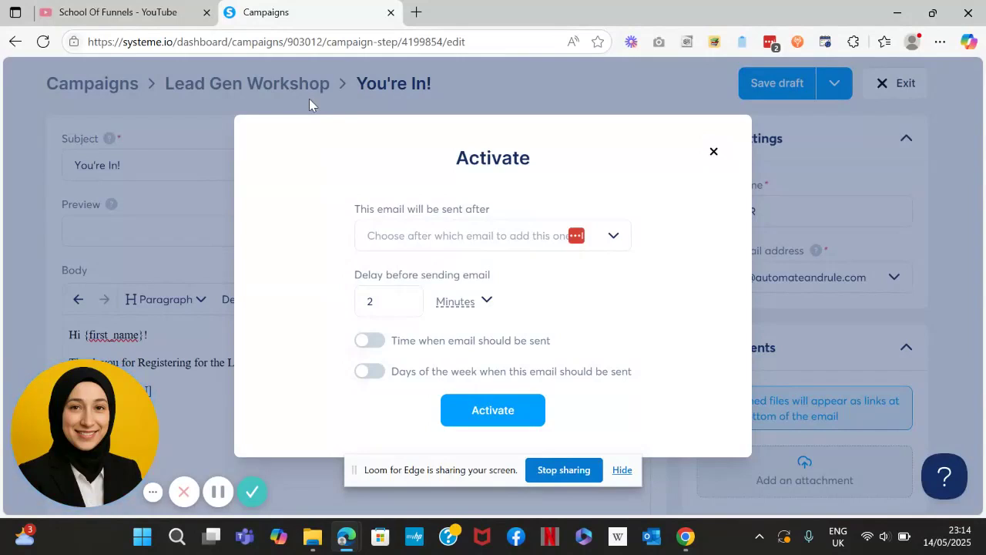
# Activate the "You're In!" email, save it and exit to the Lead Gen Workshop campaign.
pyautogui.click(514, 417)
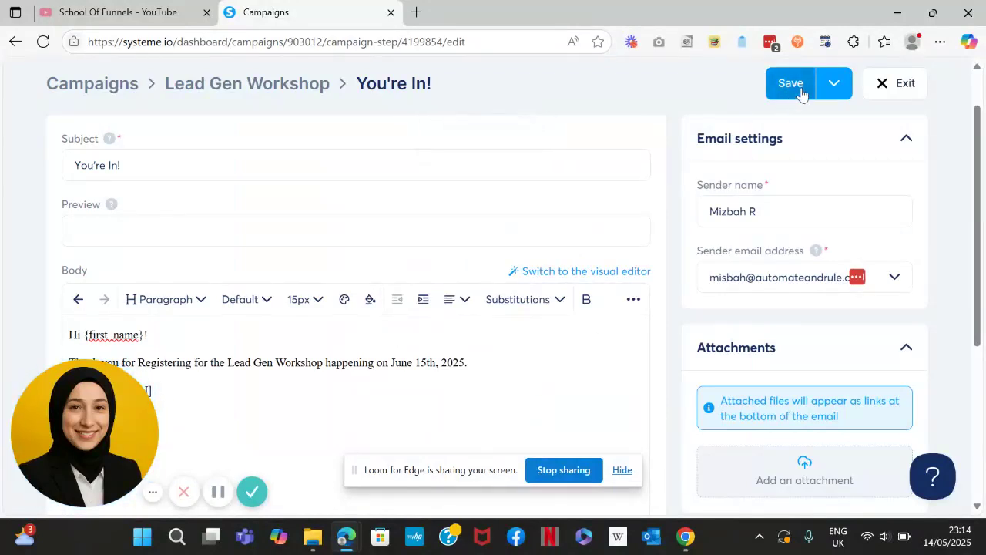
pyautogui.click(793, 86)
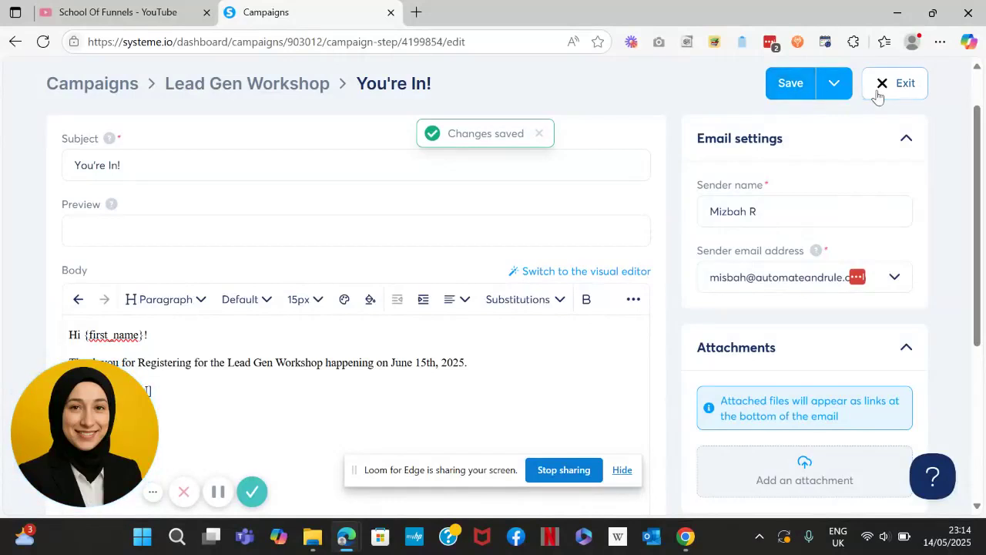
pyautogui.click(880, 95)
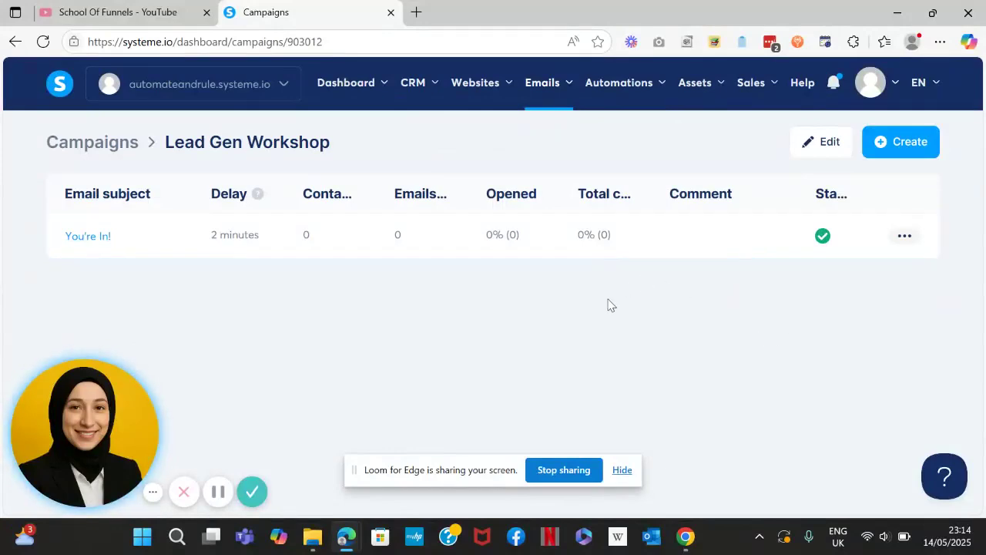
# Start a second campaign step with the subject "Your Workbook Inside!".
pyautogui.click(873, 151)
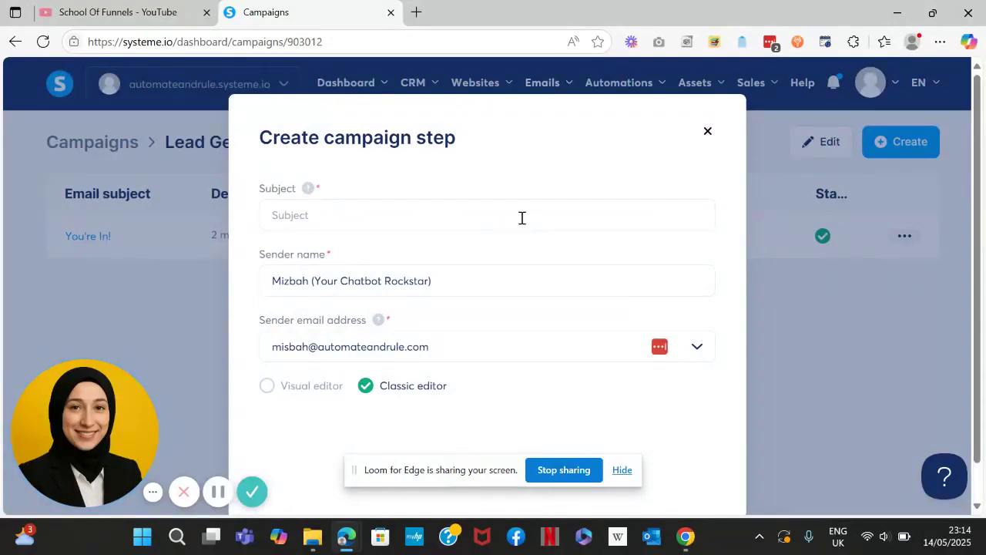
pyautogui.click(521, 218)
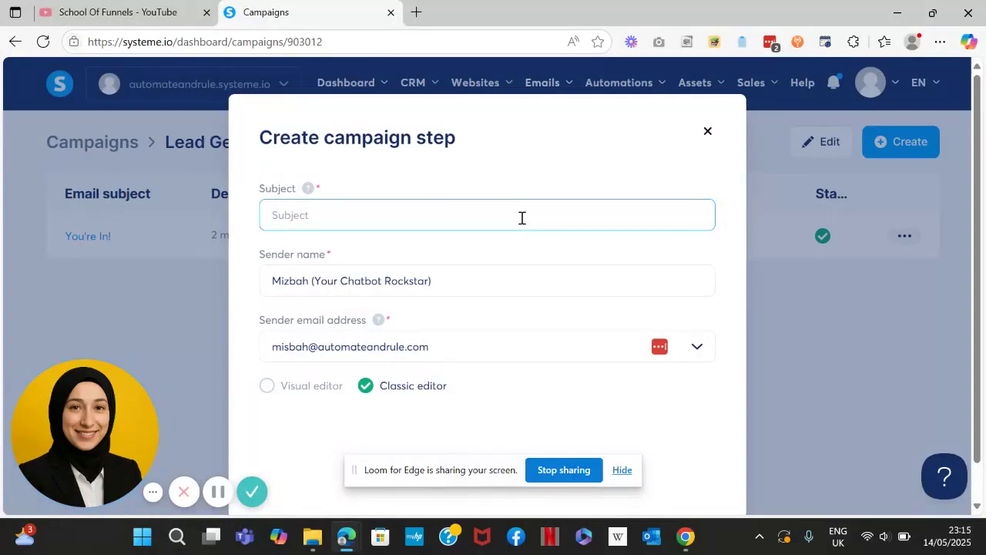
pyautogui.write('5')
pyautogui.press('BackSpace')
pyautogui.click(224, 492)
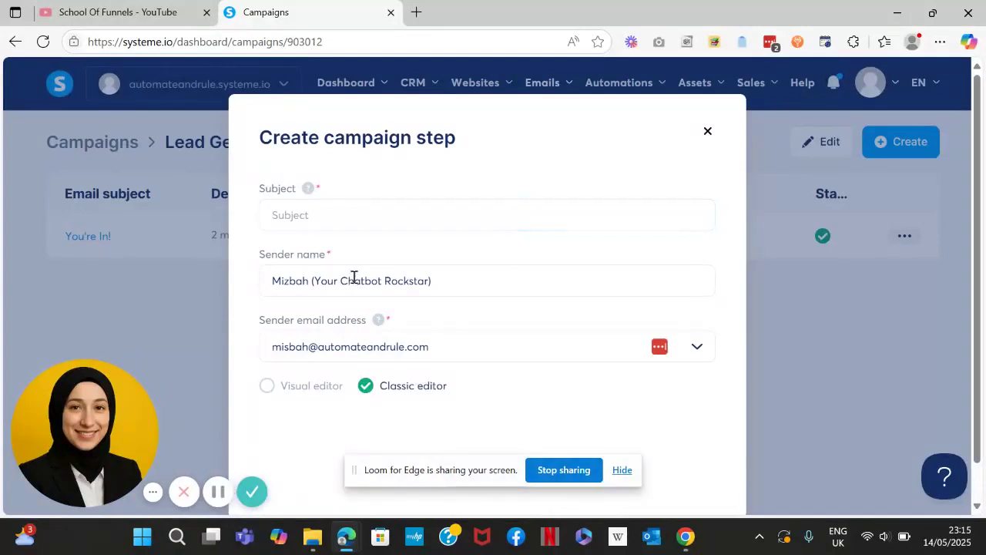
pyautogui.click(369, 217)
pyautogui.write('yo')
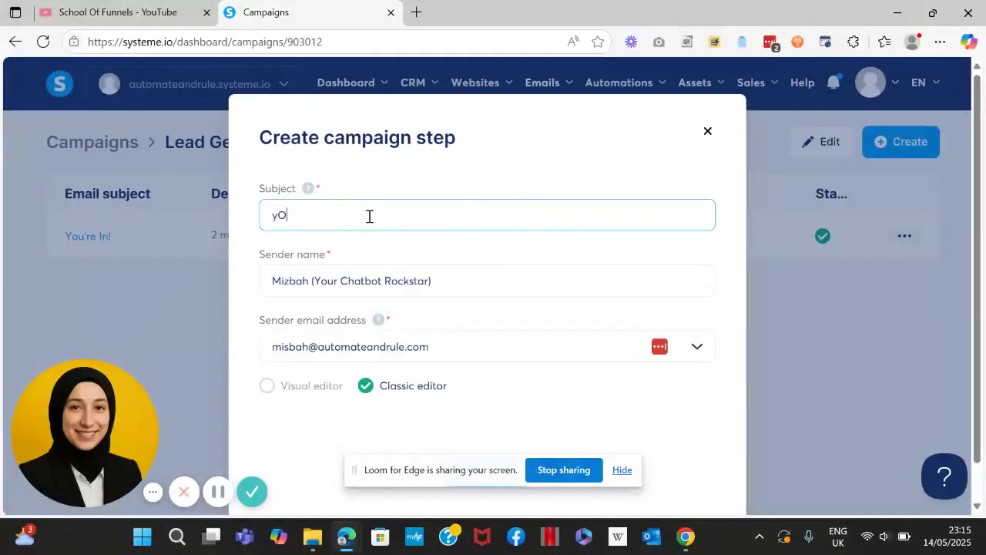
pyautogui.press('BackSpace')
pyautogui.press('BackSpace')
pyautogui.write('Your Workbook Inside!')
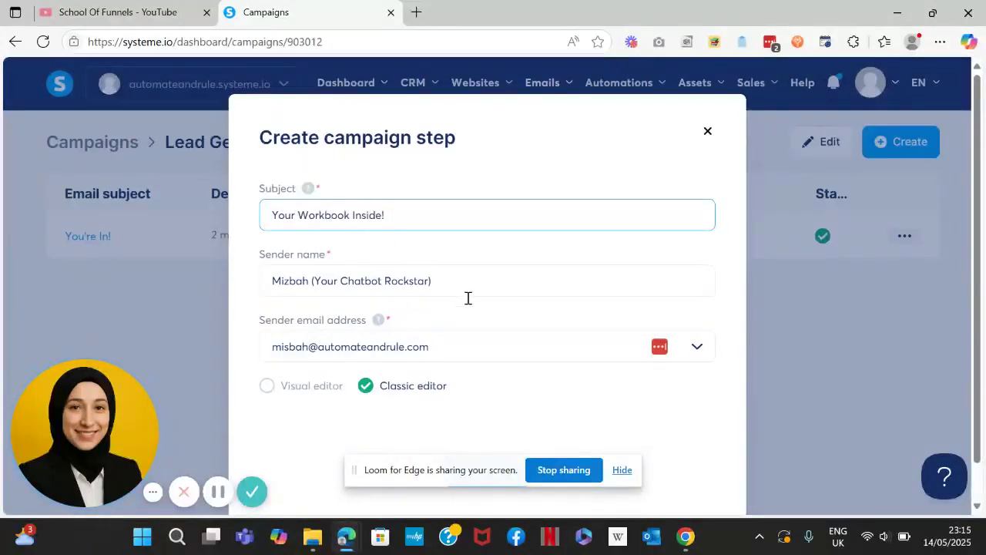
# Remove the tagline in parentheses from the sender name and save the new campaign step with the classic editor.
pyautogui.moveTo(467, 287); pyautogui.dragTo(314, 284)
pyautogui.press('BackSpace')
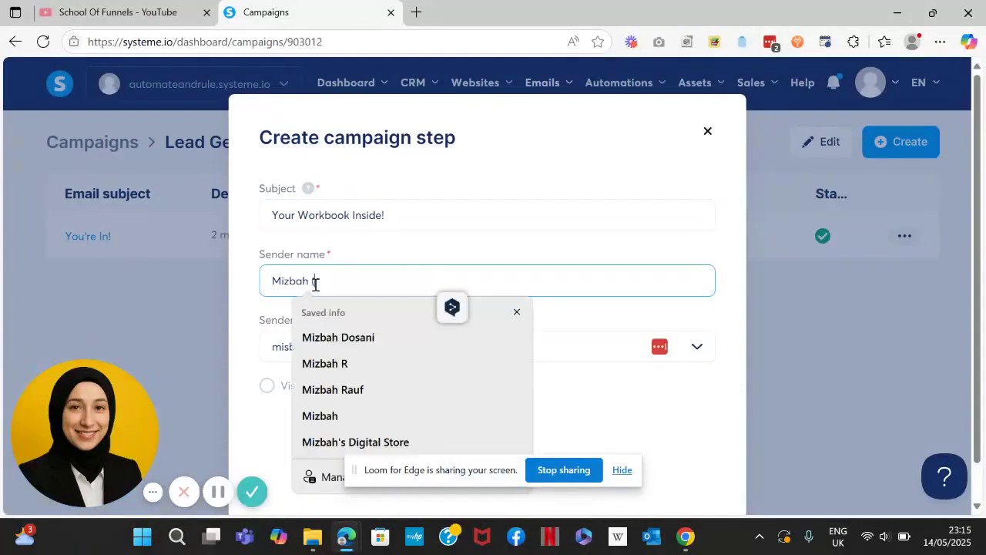
pyautogui.click(570, 324)
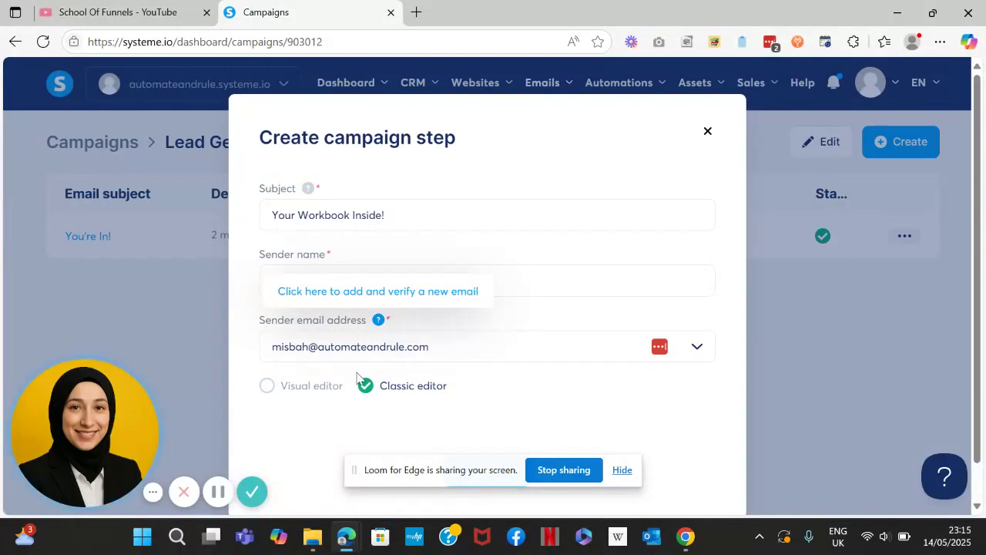
pyautogui.scroll(-1, 420, 416)
pyautogui.click(487, 430)
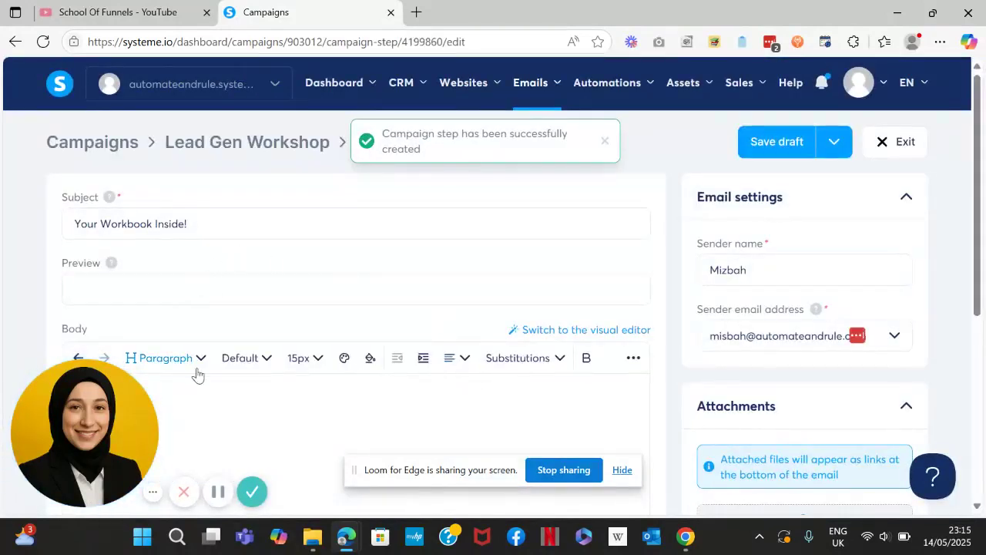
# Enter "...." as placeholder text in the body of the "Your Workbook Inside!" email.
pyautogui.click(208, 391)
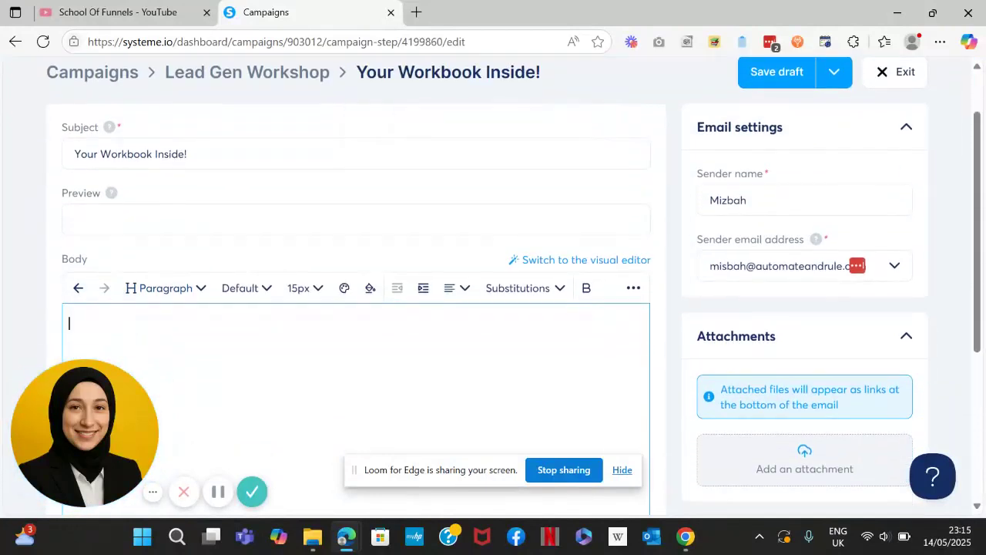
pyautogui.write('....')
pyautogui.scroll(-1, 354, 347)
pyautogui.scroll(3, 830, 153)
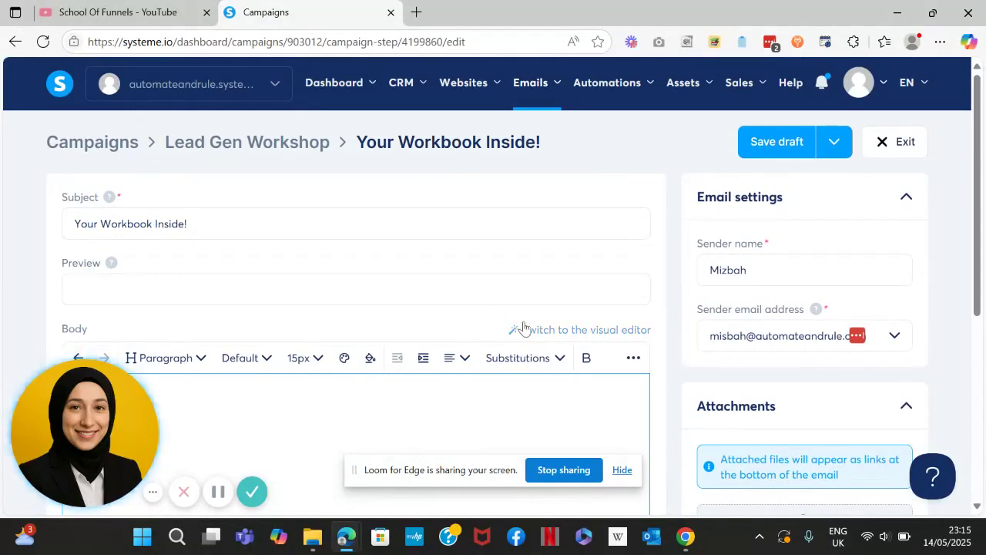
# Save, publish and activate the "Your Workbook Inside!" email so it is sent after "You're In!" with a delay of 1 day.
pyautogui.click(830, 153)
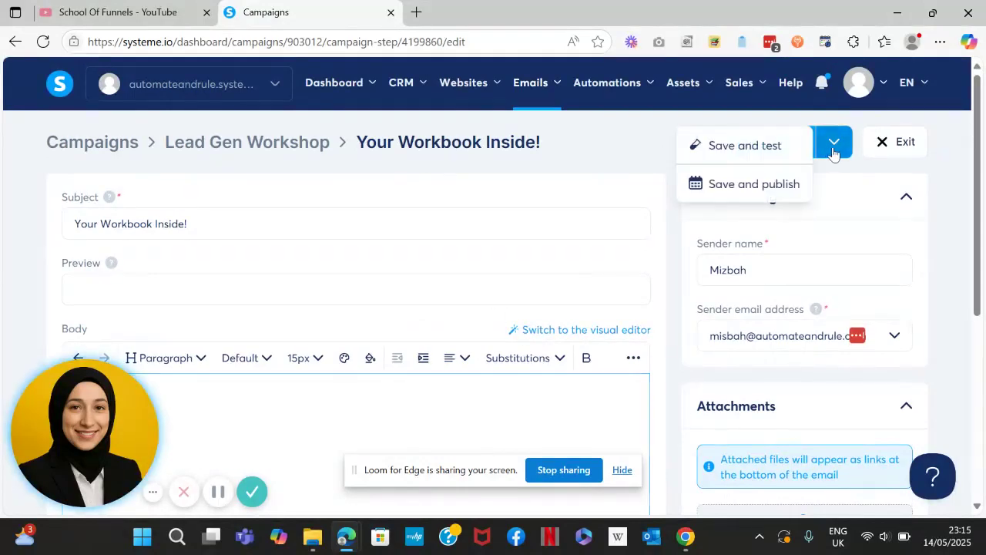
pyautogui.click(741, 186)
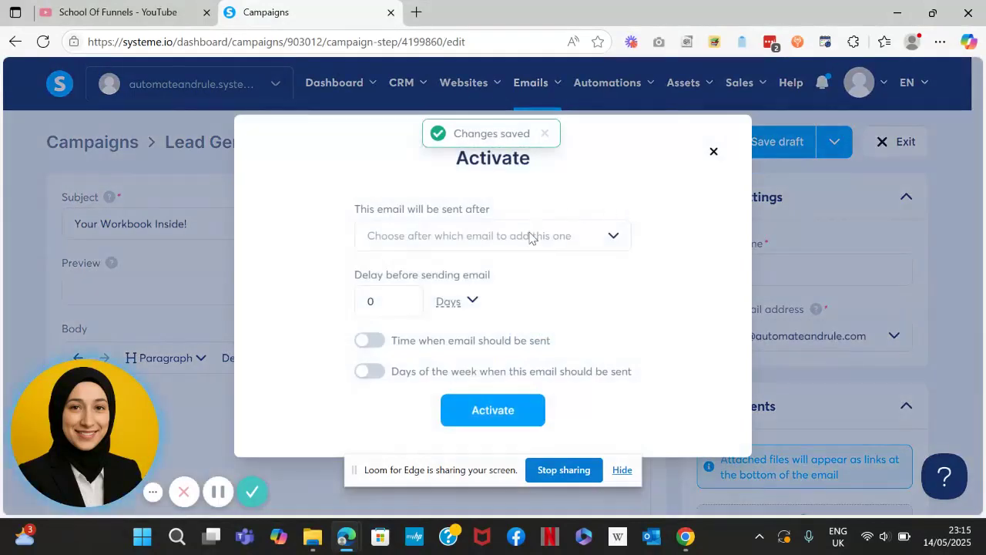
pyautogui.click(576, 245)
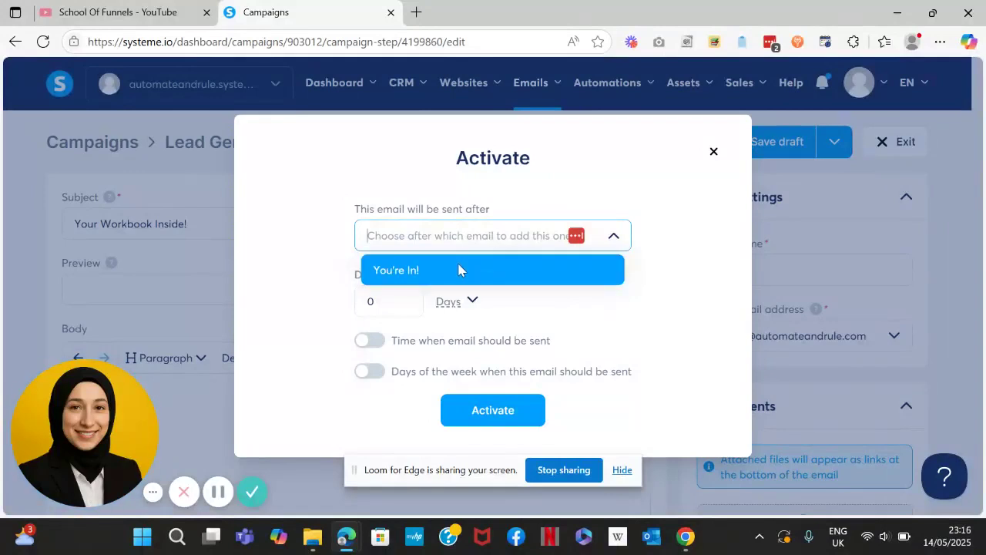
pyautogui.click(500, 268)
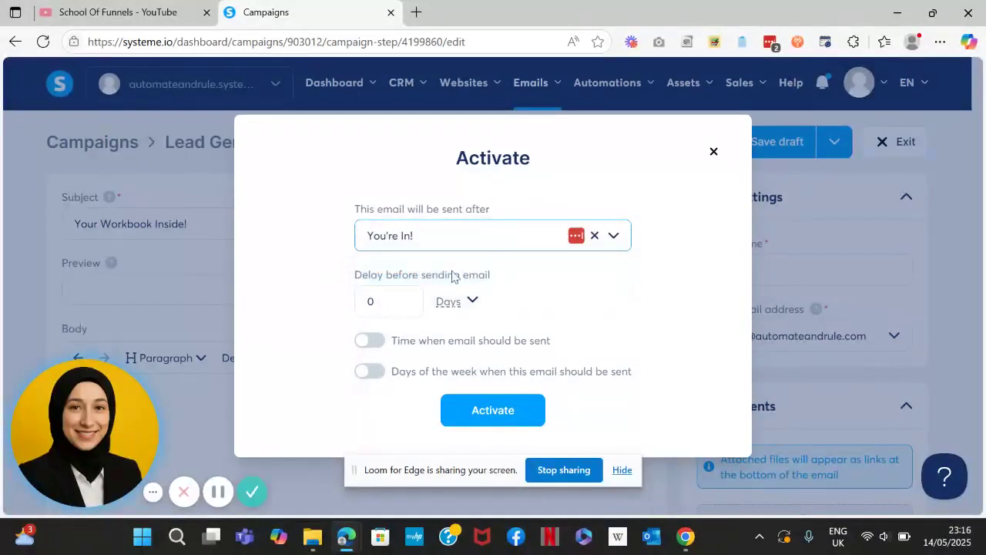
pyautogui.click(413, 301)
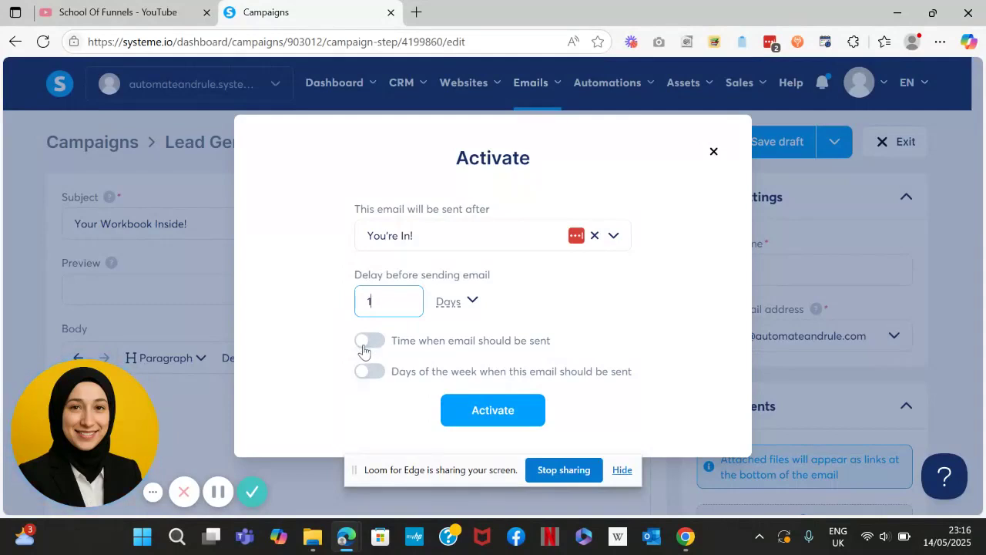
pyautogui.click(497, 412)
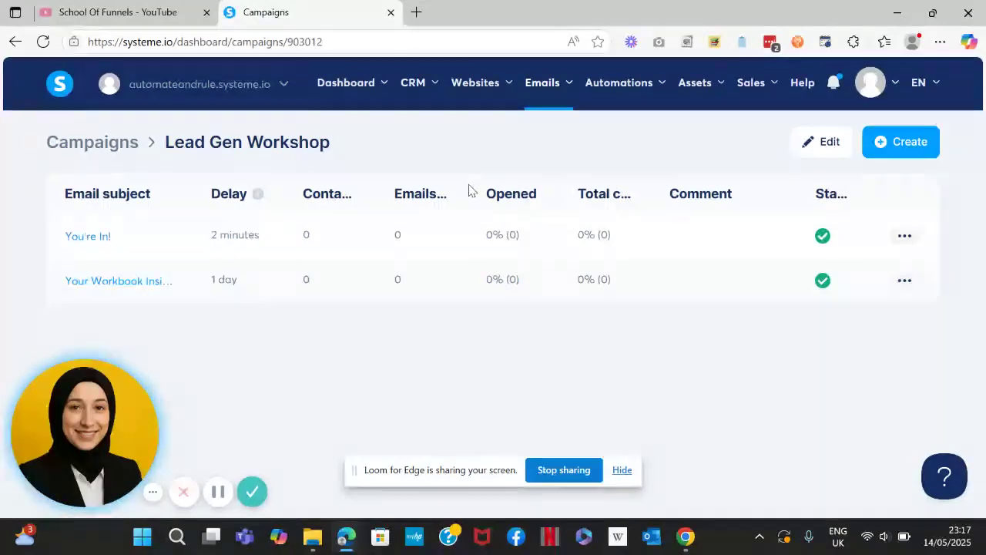
# Open the Lead Generation Workshop sales funnel and display the automation rules of its Join Free Skool Group step.
pyautogui.moveTo(511, 84)
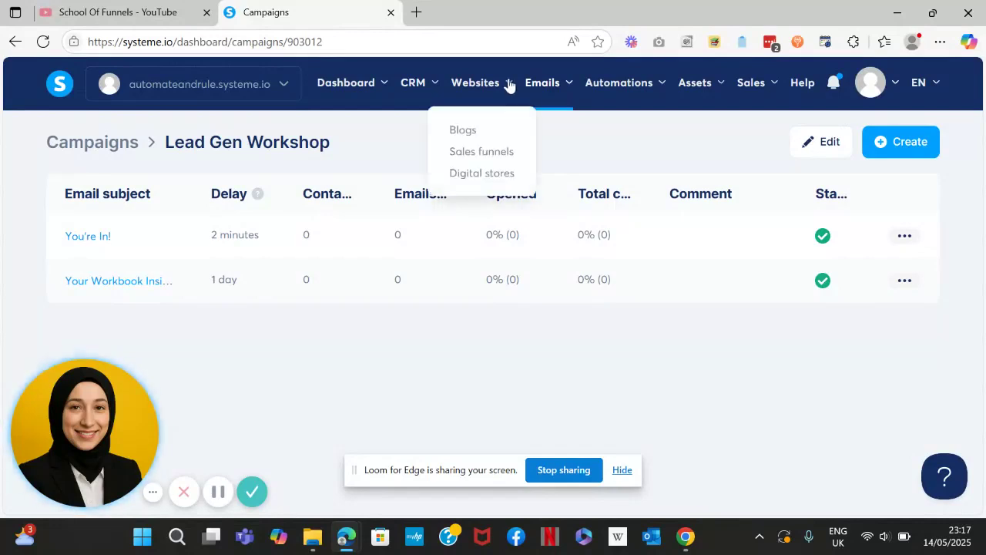
pyautogui.click(493, 157)
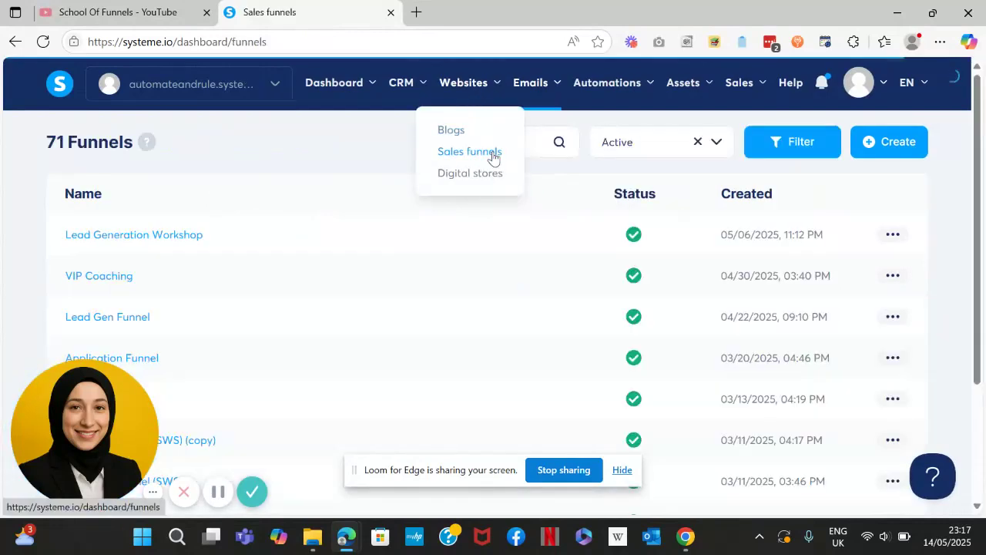
pyautogui.click(172, 244)
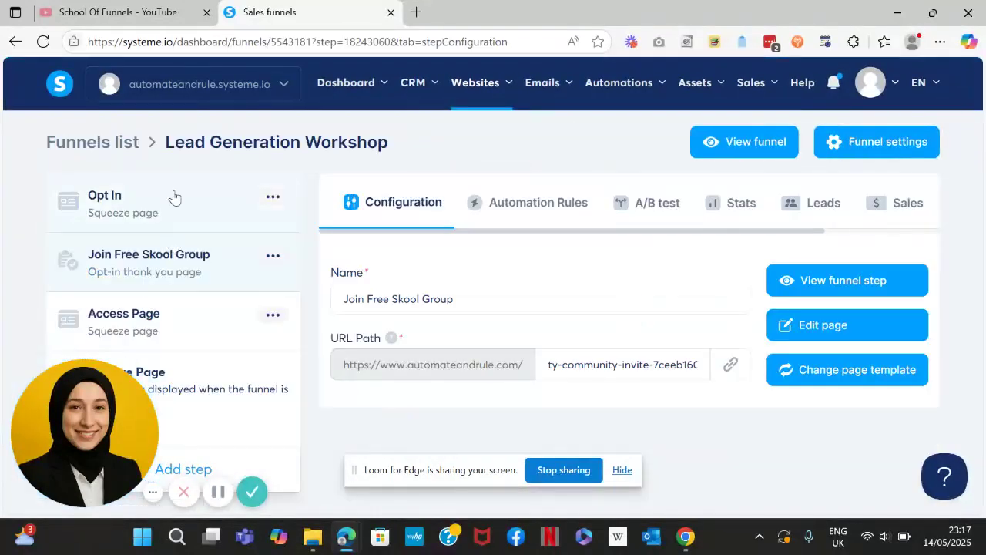
pyautogui.click(546, 206)
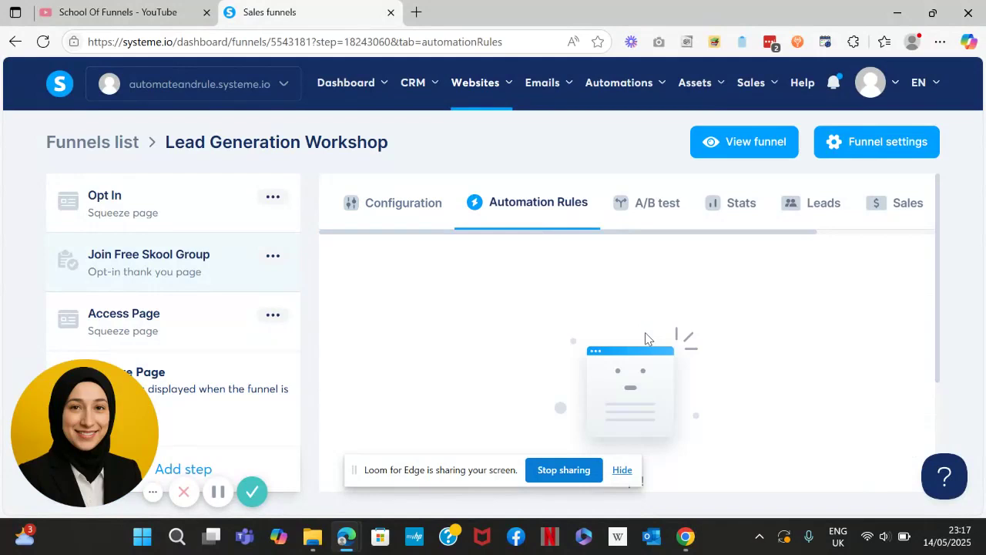
pyautogui.scroll(-1, 645, 332)
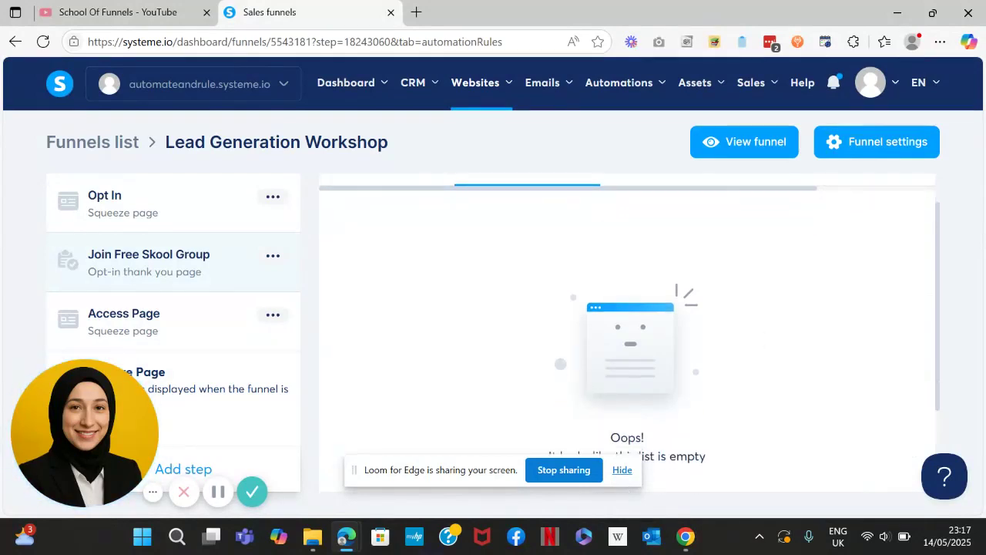
# Start an automation rule on the funnel's Opt In step with the "Funnel step form subscribed" trigger.
pyautogui.scroll(1, 630, 332)
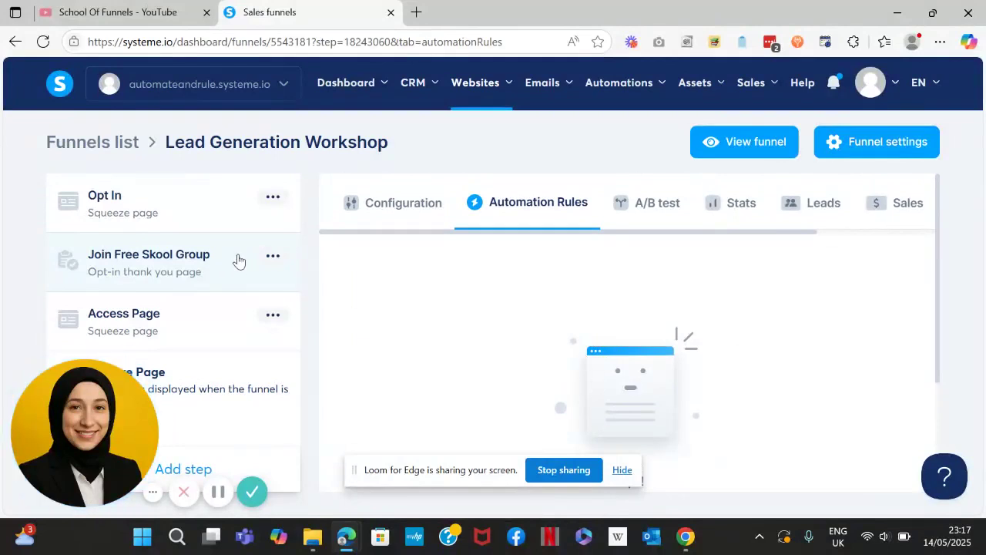
pyautogui.click(149, 220)
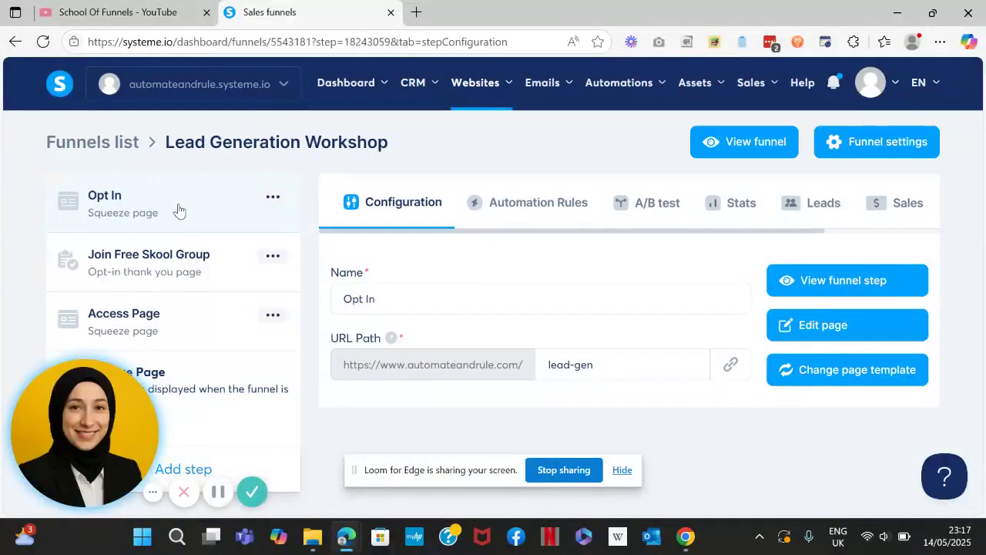
pyautogui.click(536, 220)
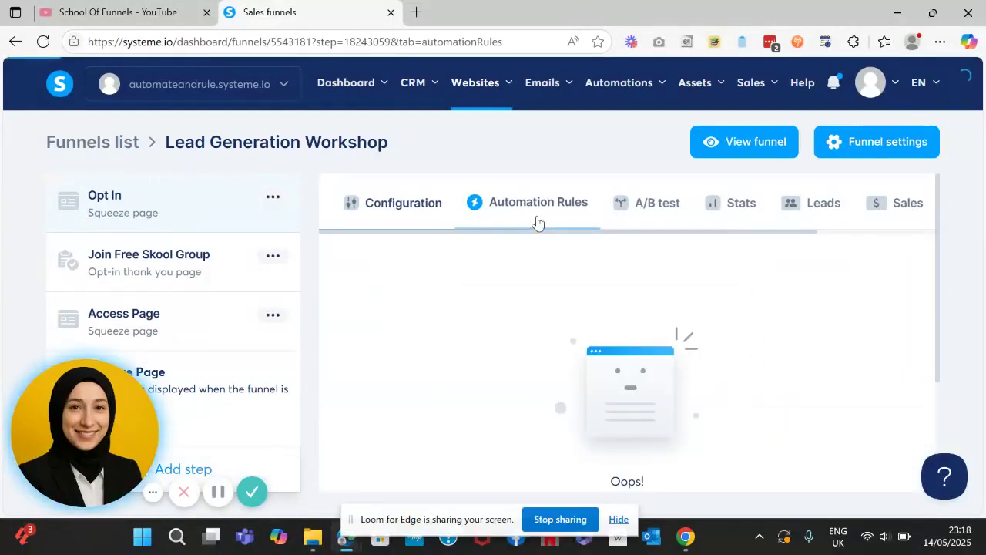
pyautogui.scroll(-2, 627, 339)
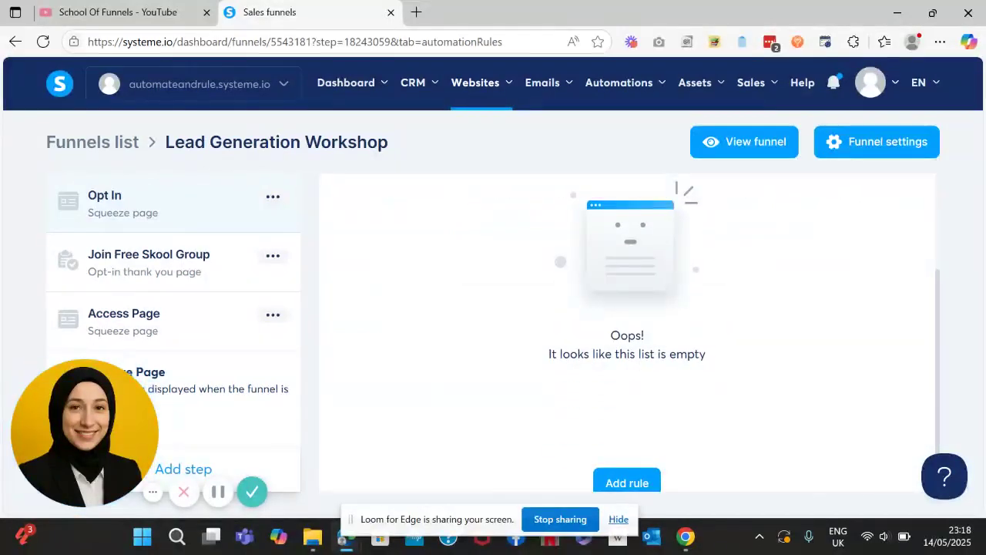
pyautogui.scroll(-1, 627, 339)
pyautogui.click(627, 462)
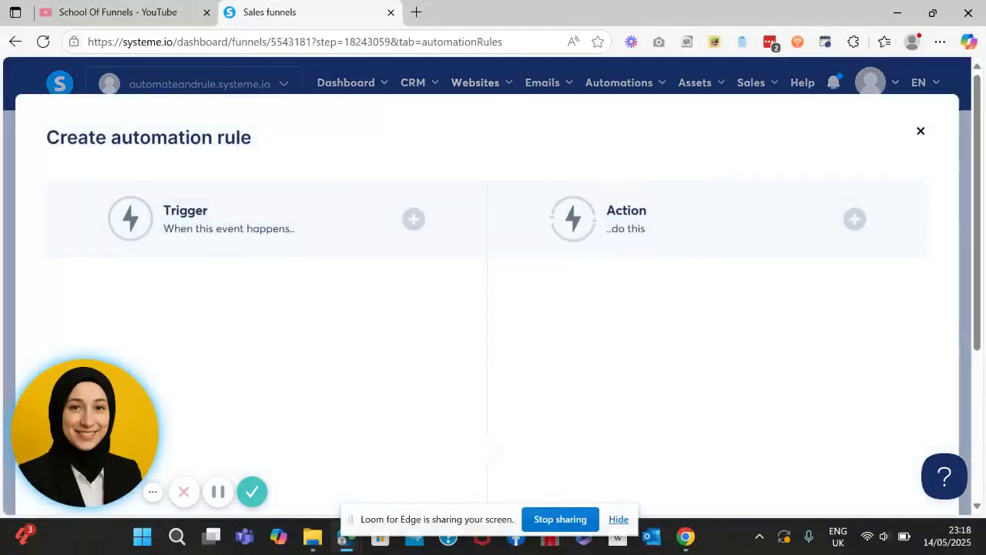
pyautogui.click(411, 221)
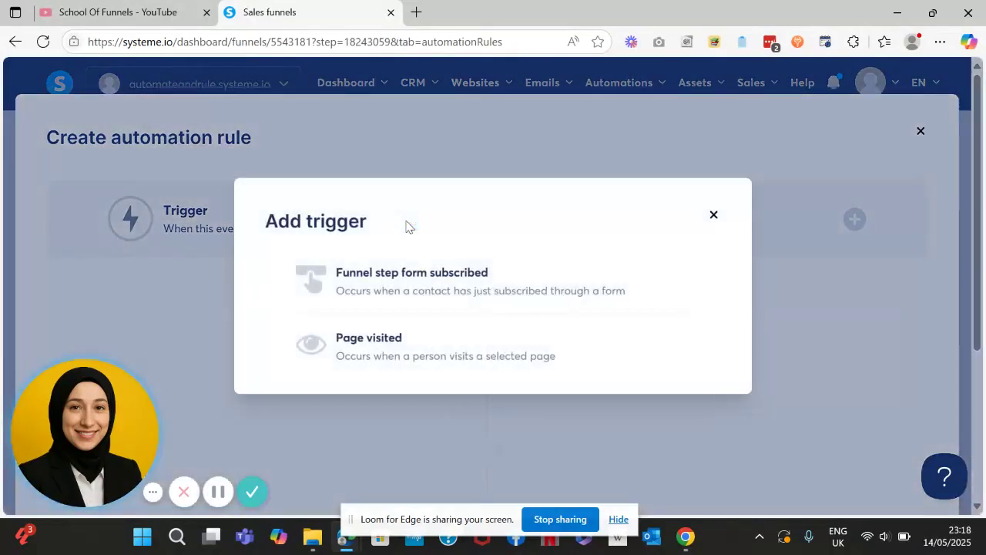
pyautogui.click(423, 289)
pyautogui.scroll(-1, 399, 352)
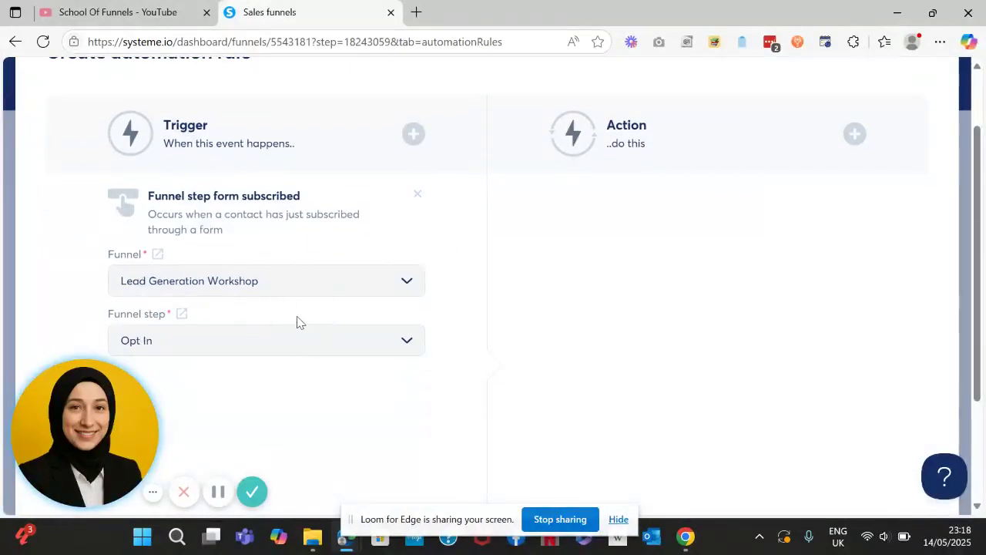
# Add a "Subscribe to campaign" action for the Lead Gen Workshop campaign and save the rule.
pyautogui.click(854, 134)
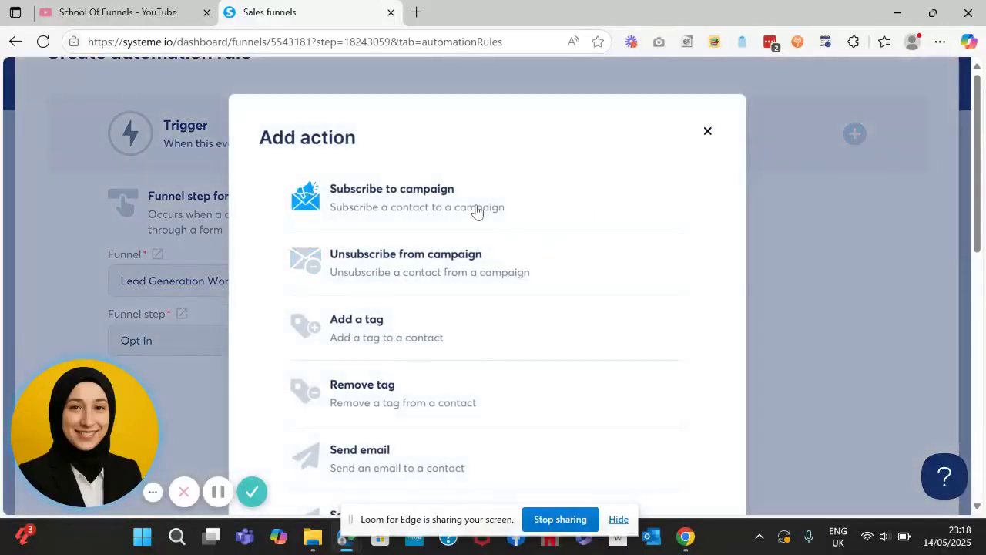
pyautogui.click(427, 209)
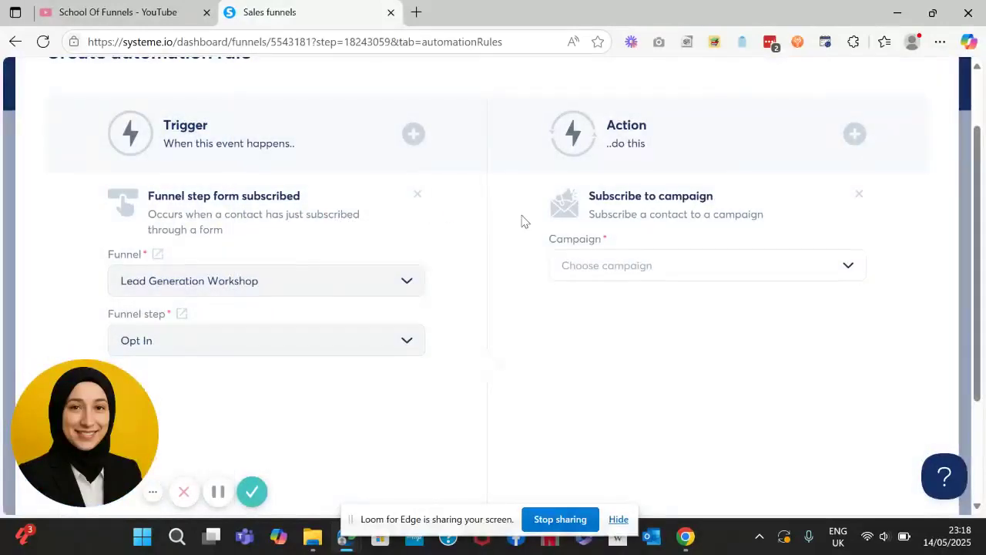
pyautogui.click(635, 270)
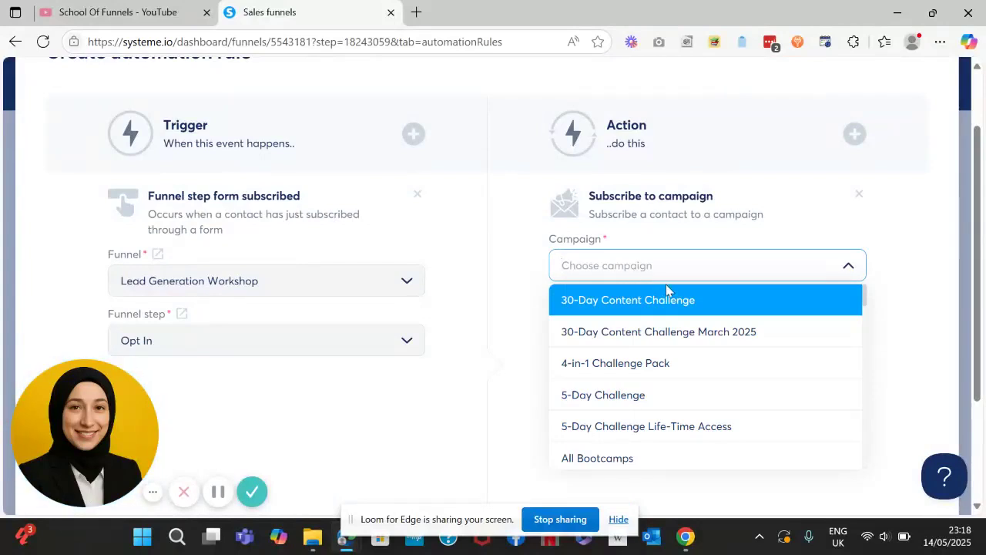
pyautogui.write('lead')
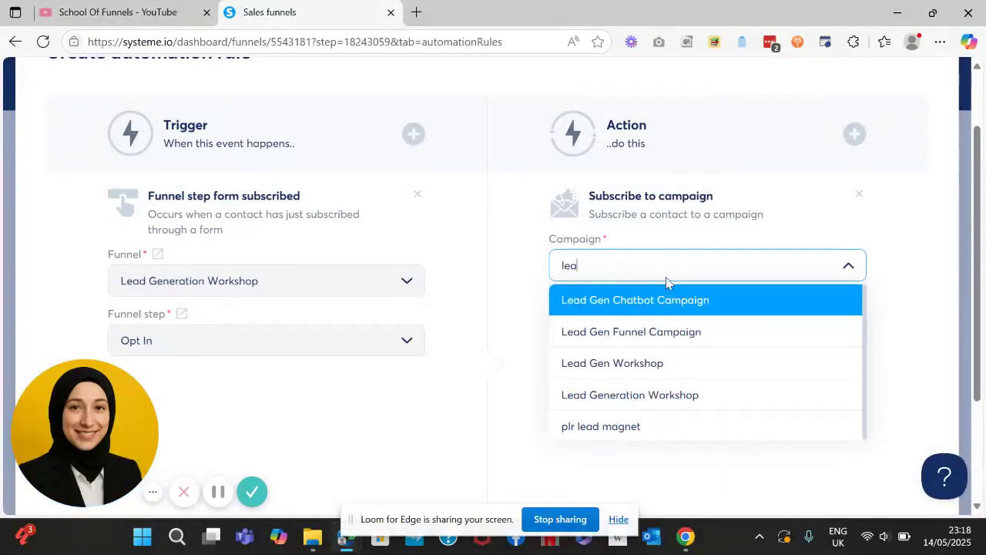
pyautogui.click(665, 365)
pyautogui.scroll(-2, 664, 123)
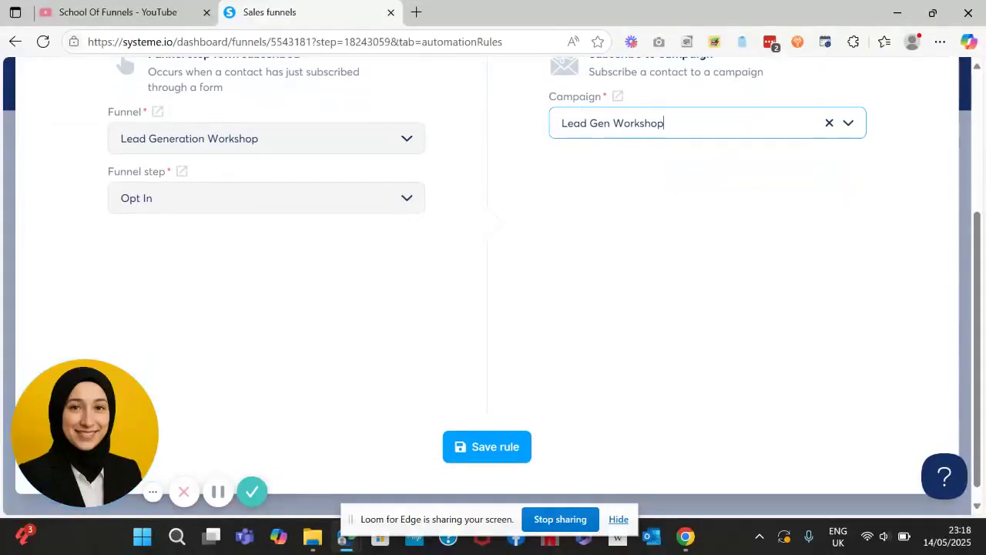
pyautogui.click(486, 447)
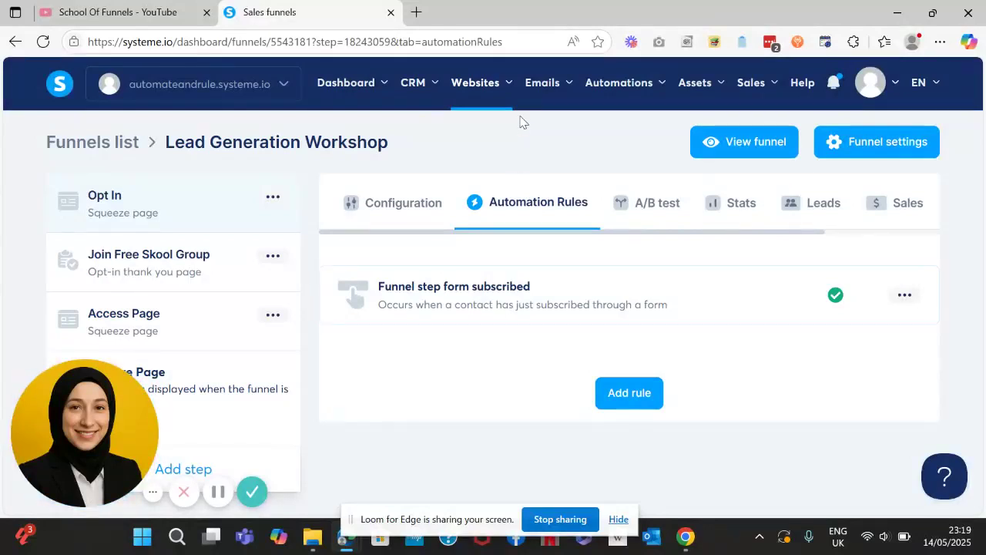
# Start a new email newsletter with the subject "My Birthday Gift to You!".
pyautogui.moveTo(552, 92)
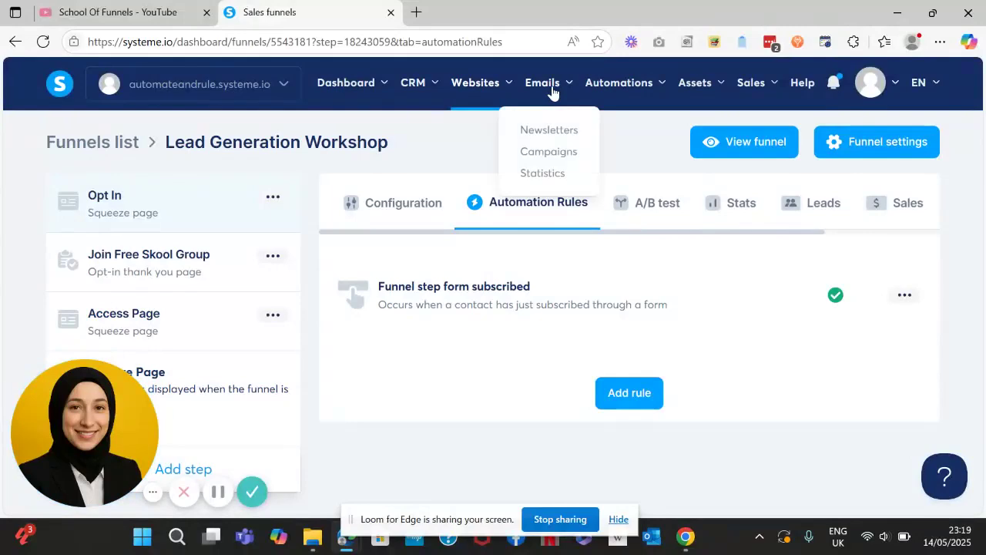
pyautogui.click(563, 132)
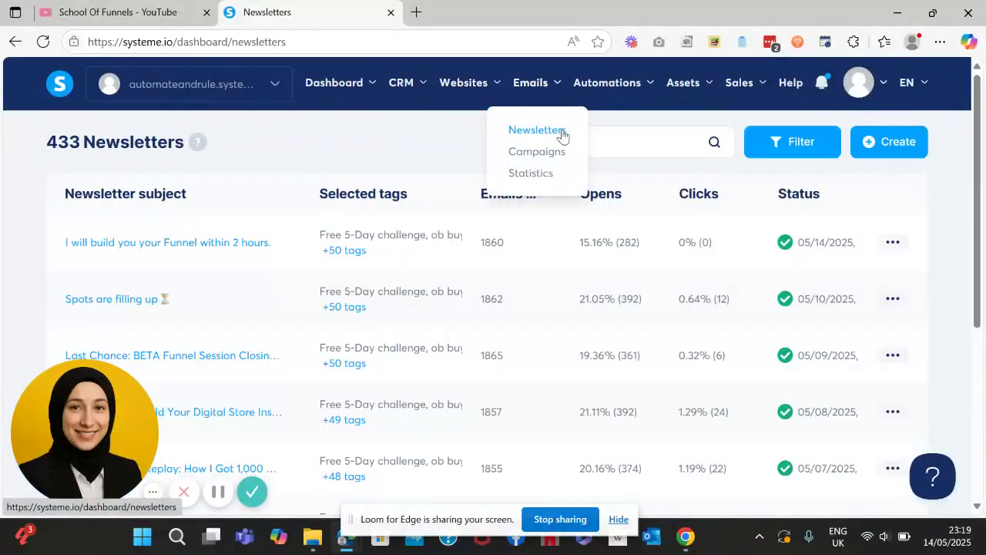
pyautogui.click(869, 144)
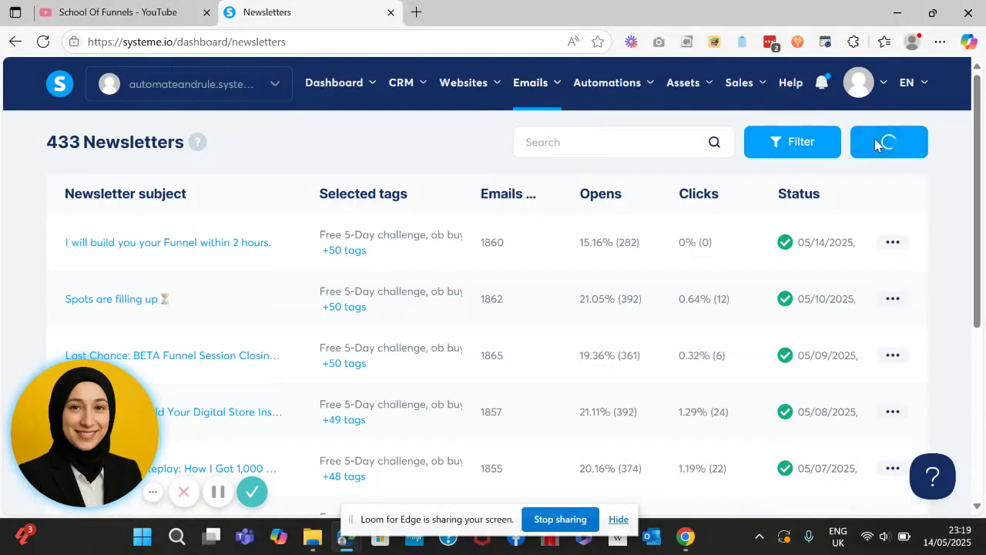
pyautogui.click(487, 211)
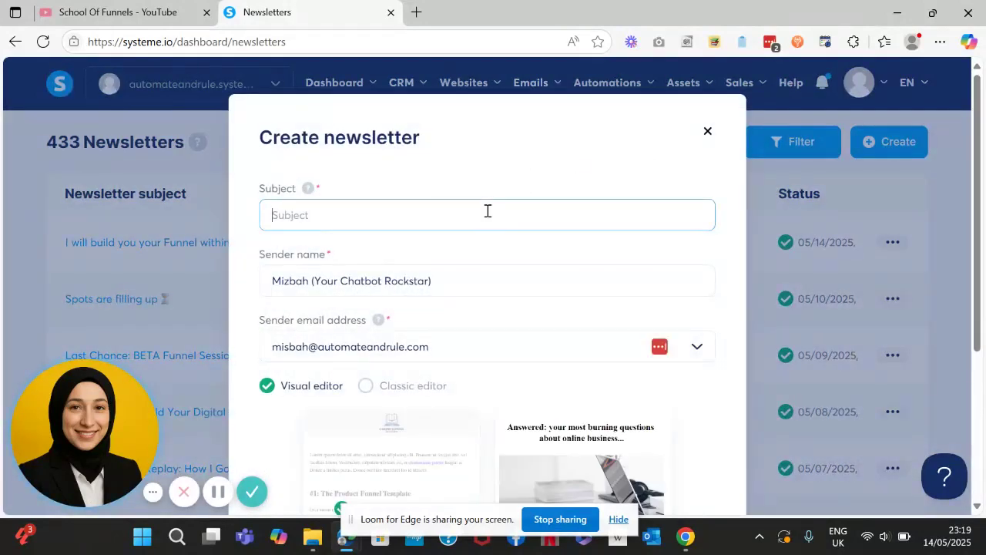
pyautogui.write('Your Birthday')
pyautogui.doubleClick(279, 216)
pyautogui.write('My')
pyautogui.press('BackSpace')
pyautogui.write('y BirthdayGift to ')
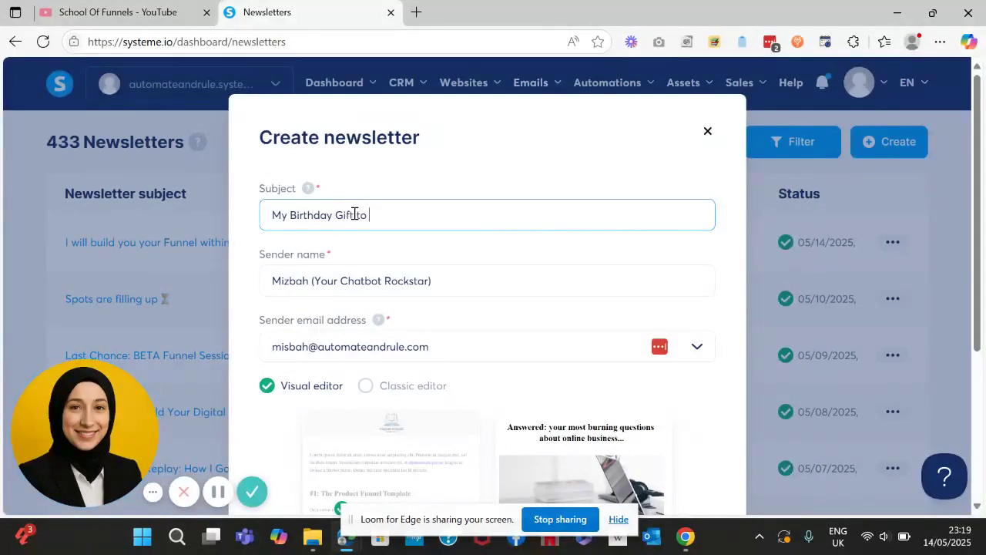
pyautogui.write('You!')
# Choose the classic editor for the new newsletter and save it.
pyautogui.scroll(-1, 354, 214)
pyautogui.click(366, 345)
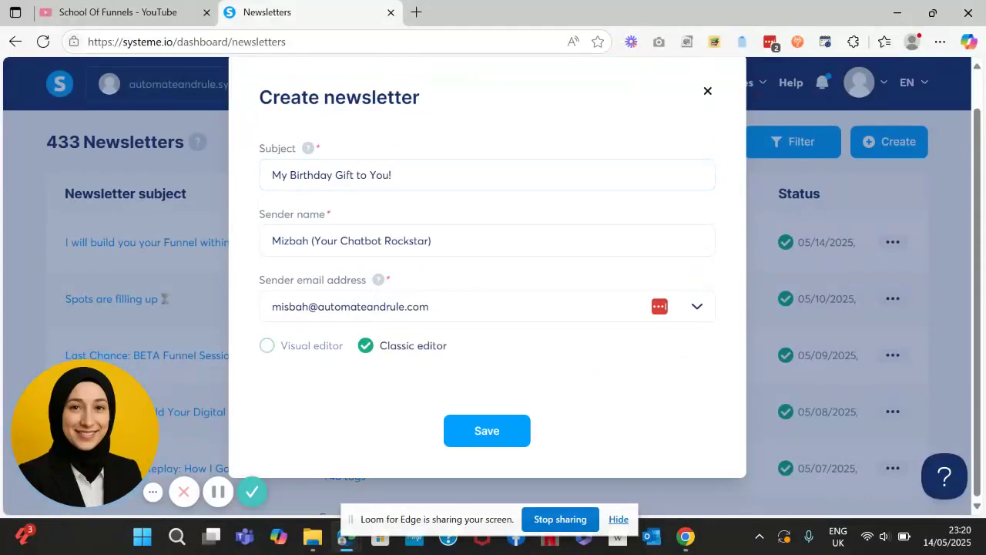
pyautogui.click(487, 430)
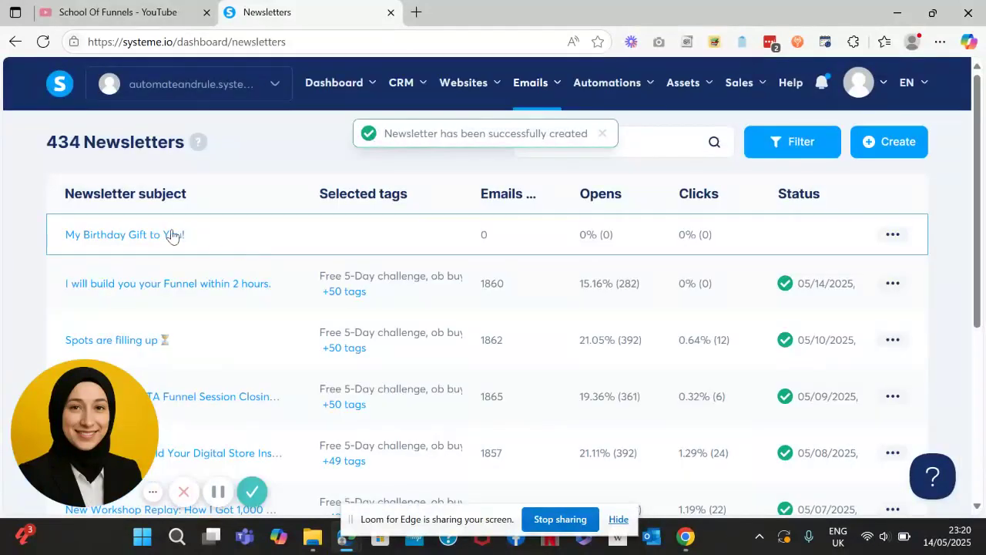
# Open the "My Birthday Gift to You!" newsletter and enter "...." as placeholder text in its body.
pyautogui.click(166, 235)
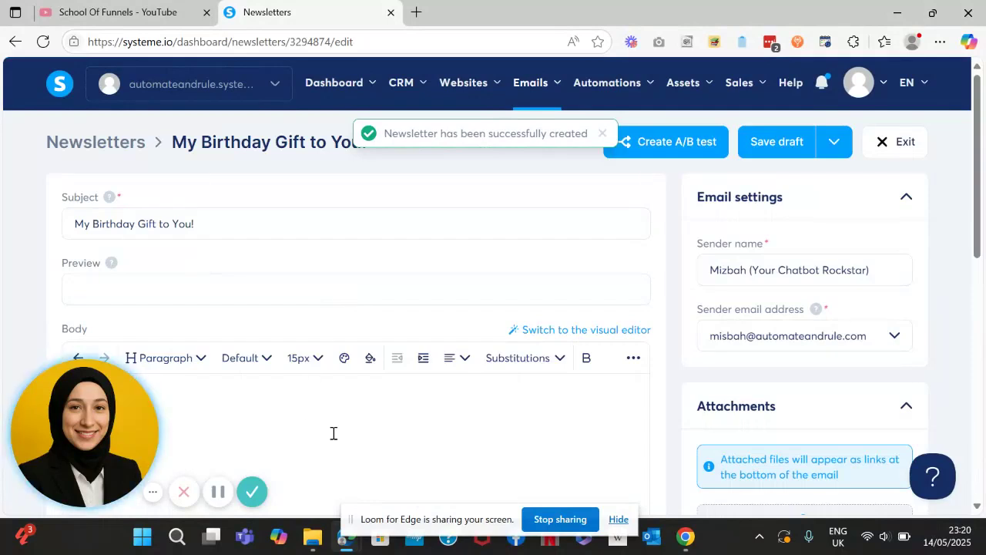
pyautogui.scroll(-2, 356, 308)
pyautogui.click(75, 256)
pyautogui.write('....')
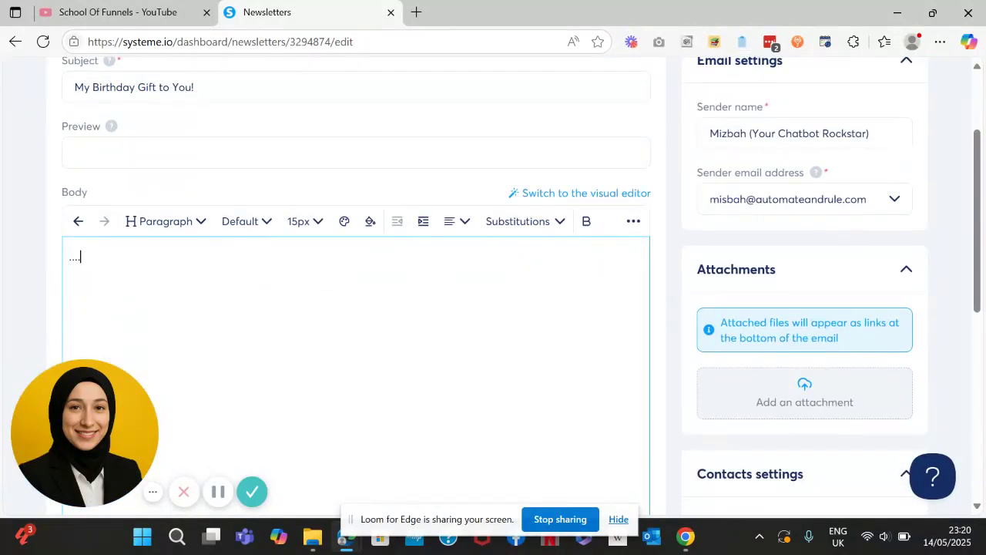
# Include the "30-Day Content Challenge" tag in the newsletter's contacts settings.
pyautogui.scroll(2, 493, 285)
pyautogui.scroll(-3, 493, 285)
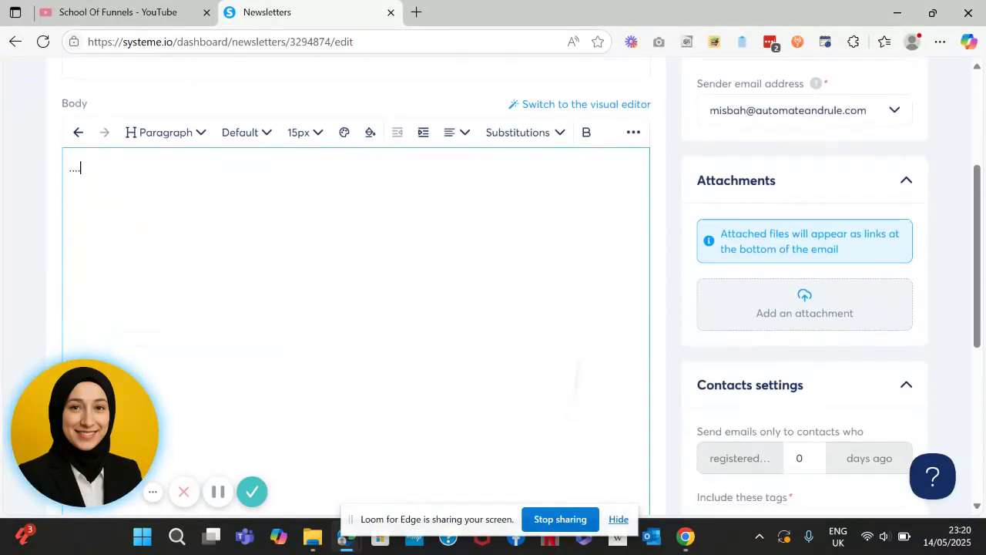
pyautogui.scroll(-2, 586, 362)
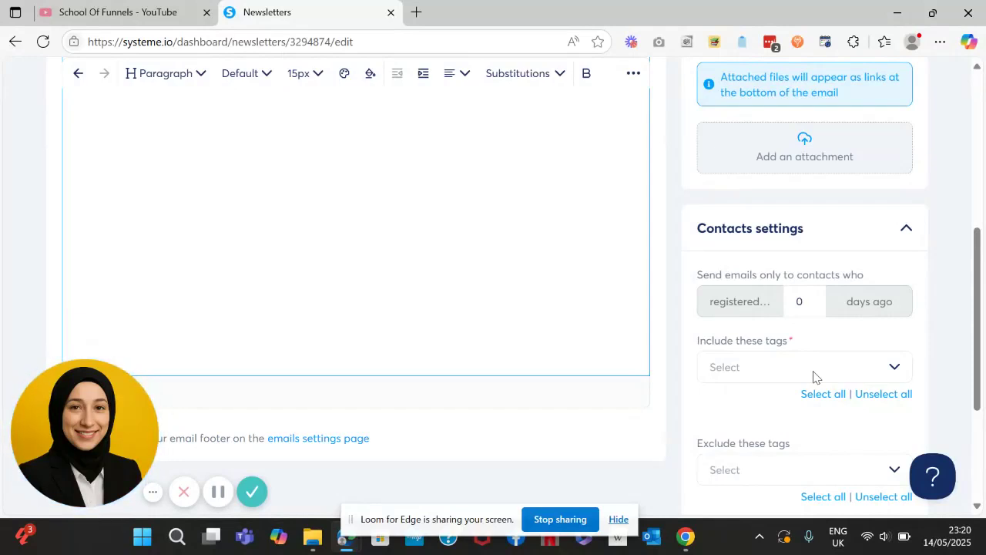
pyautogui.scroll(-1, 801, 339)
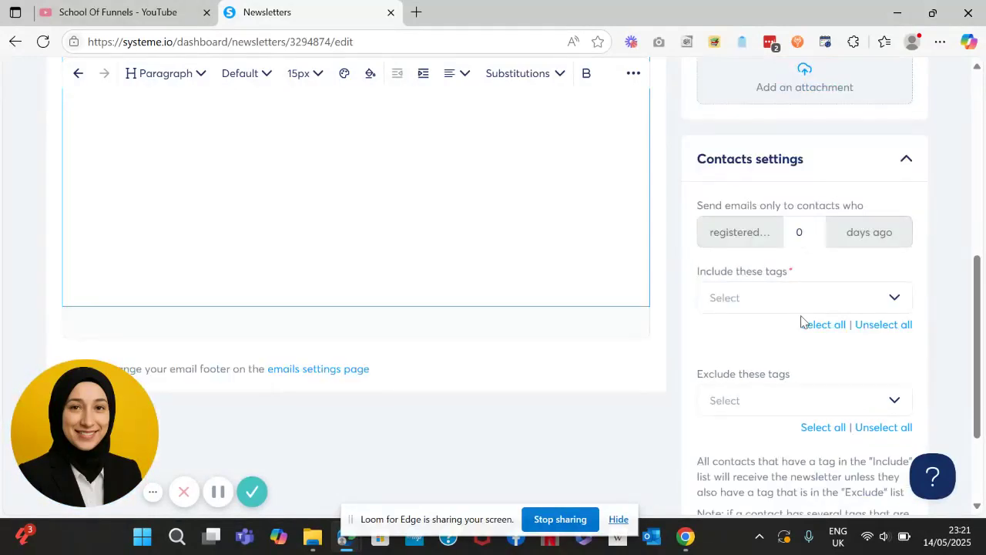
pyautogui.click(885, 303)
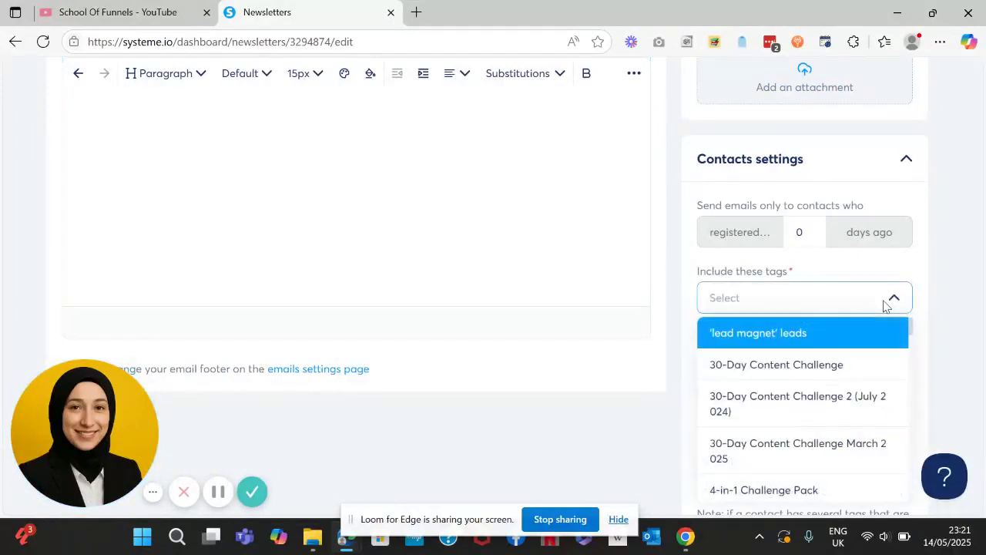
pyautogui.click(823, 363)
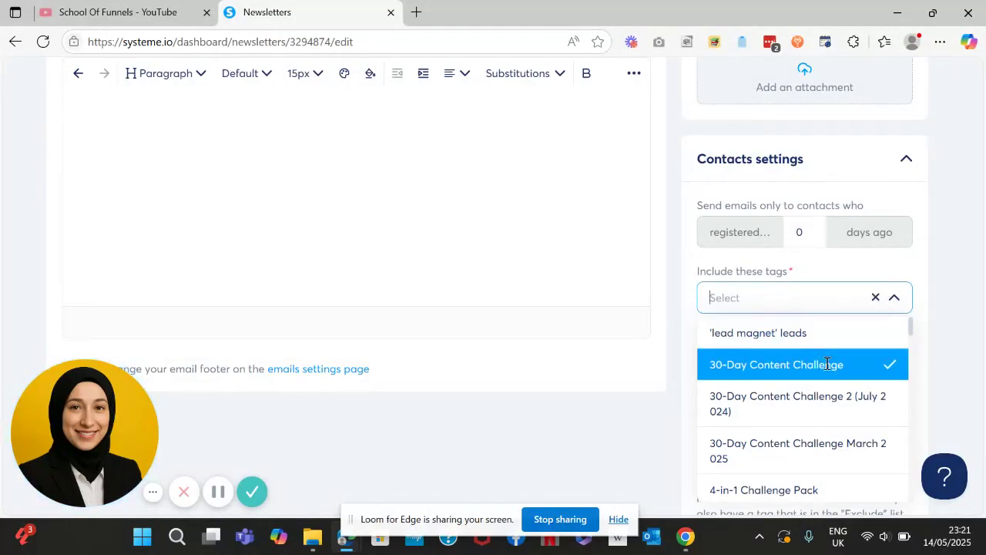
pyautogui.click(929, 337)
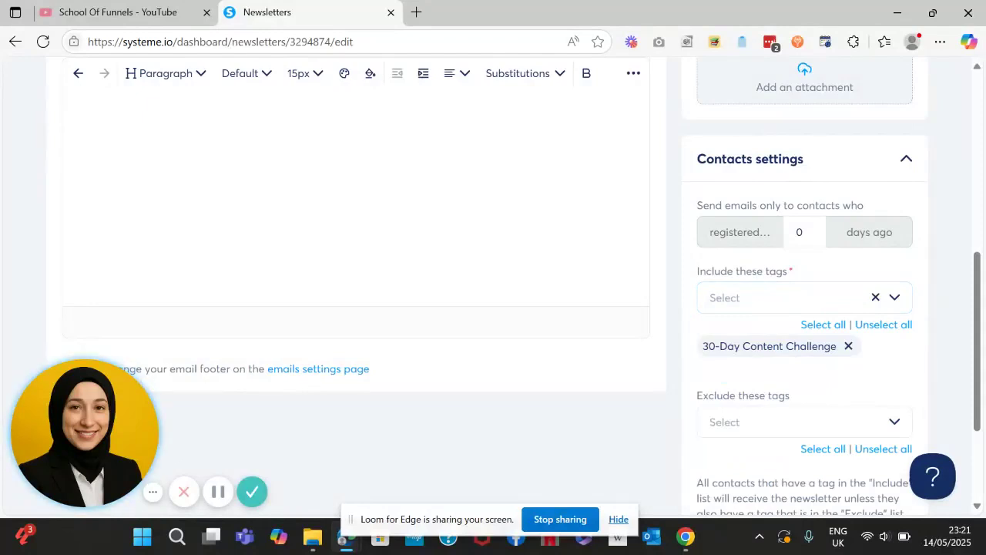
# Exclude contacts with the "4-in-1 Challenge Pack" tag from the newsletter.
pyautogui.scroll(-1, 821, 371)
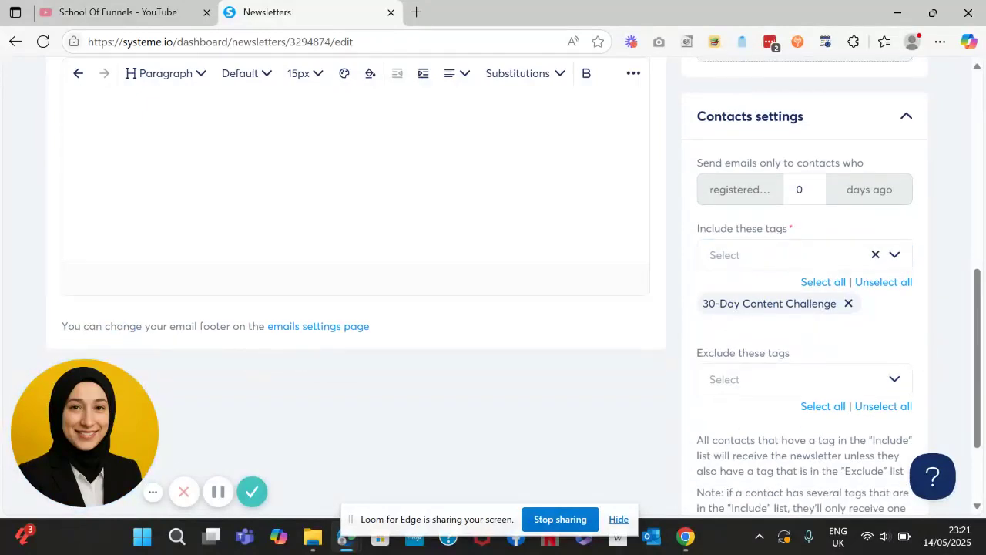
pyautogui.click(858, 385)
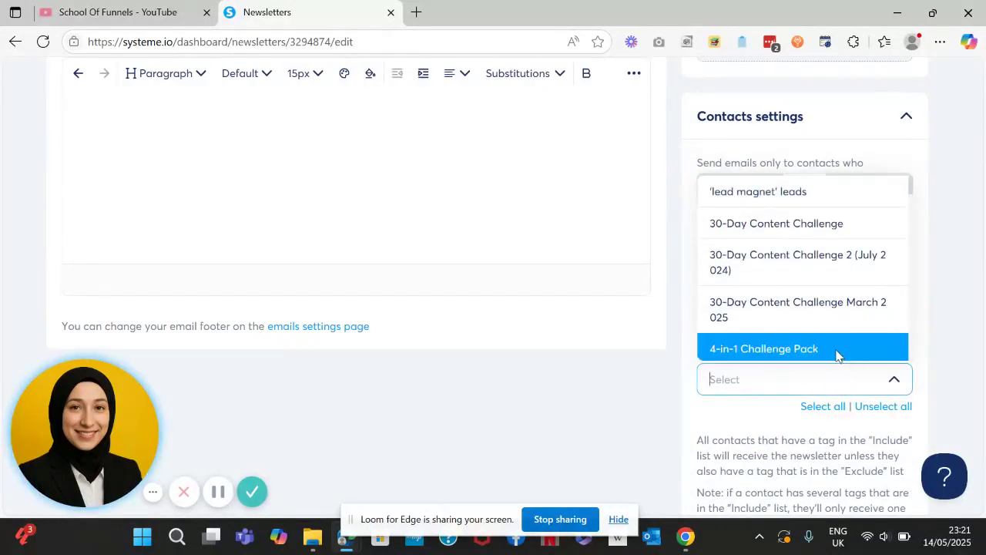
pyautogui.click(838, 354)
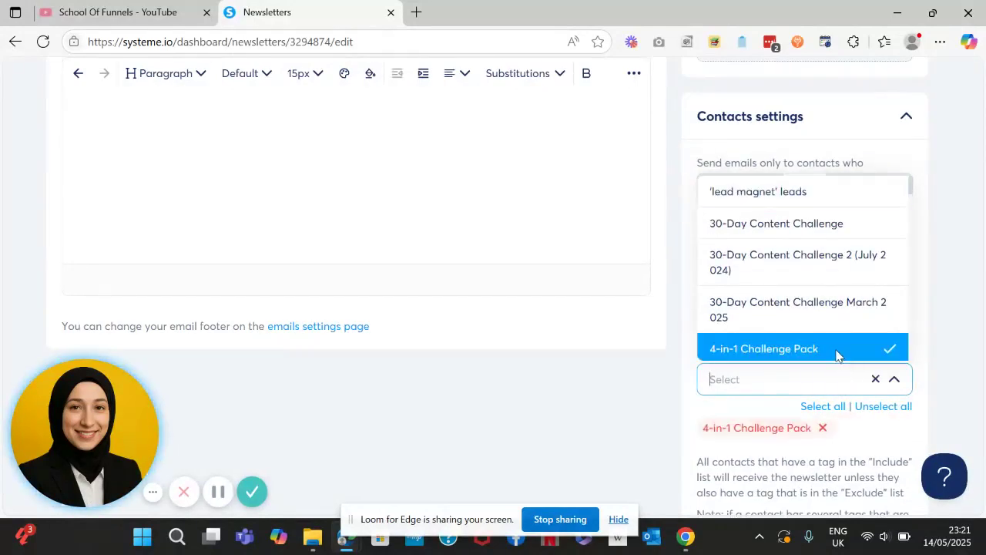
pyautogui.click(861, 428)
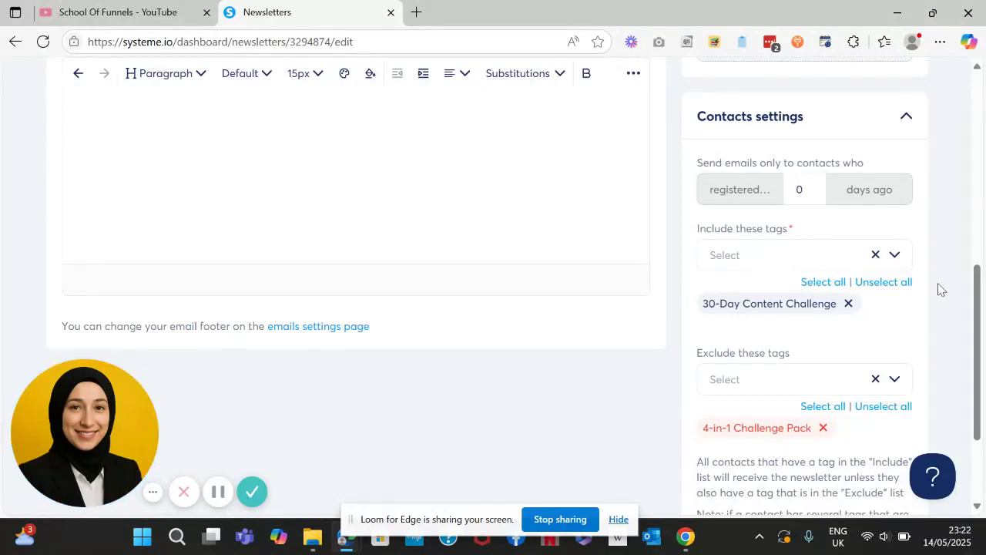
# Set the registration filter in the newsletter's contacts settings to 10 days ago.
pyautogui.click(809, 190)
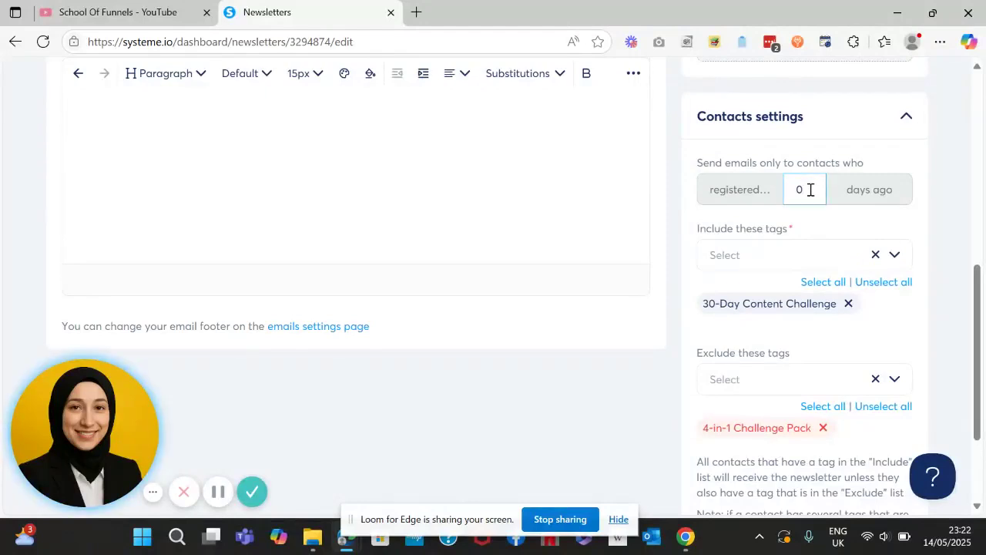
pyautogui.press('BackSpace')
pyautogui.write('1')
# Save the newsletter as a draft and display its options for testing, sending and scheduling.
pyautogui.scroll(3, 854, 272)
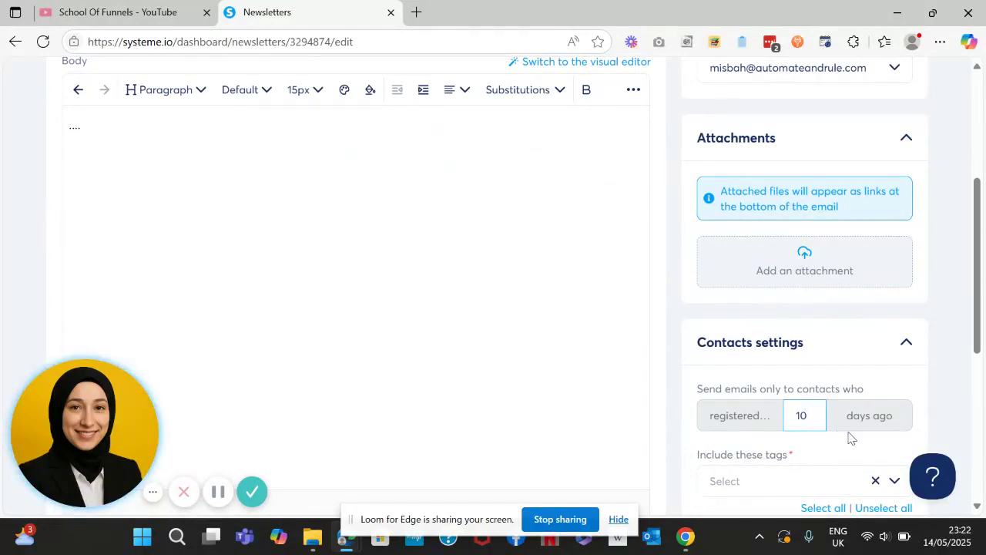
pyautogui.scroll(2, 844, 428)
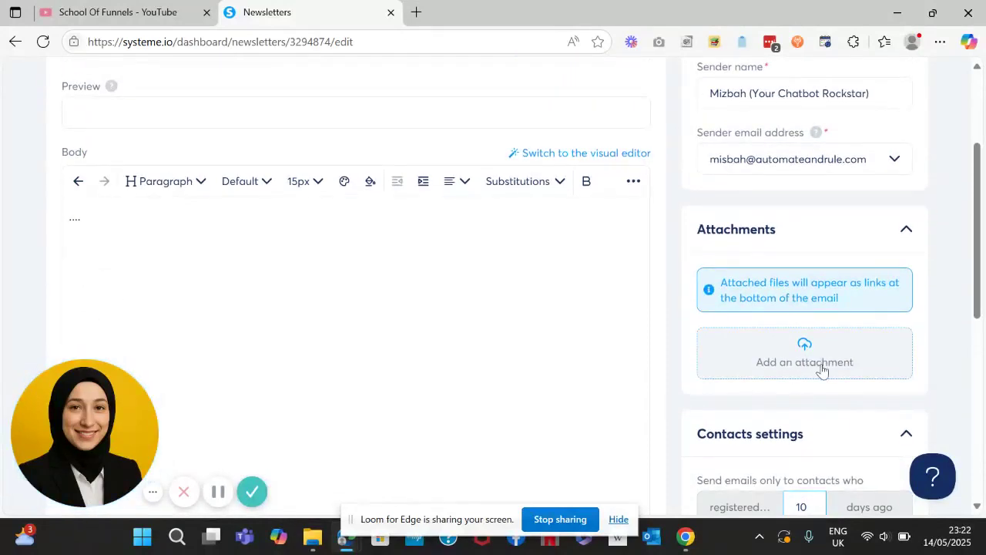
pyautogui.scroll(4, 809, 323)
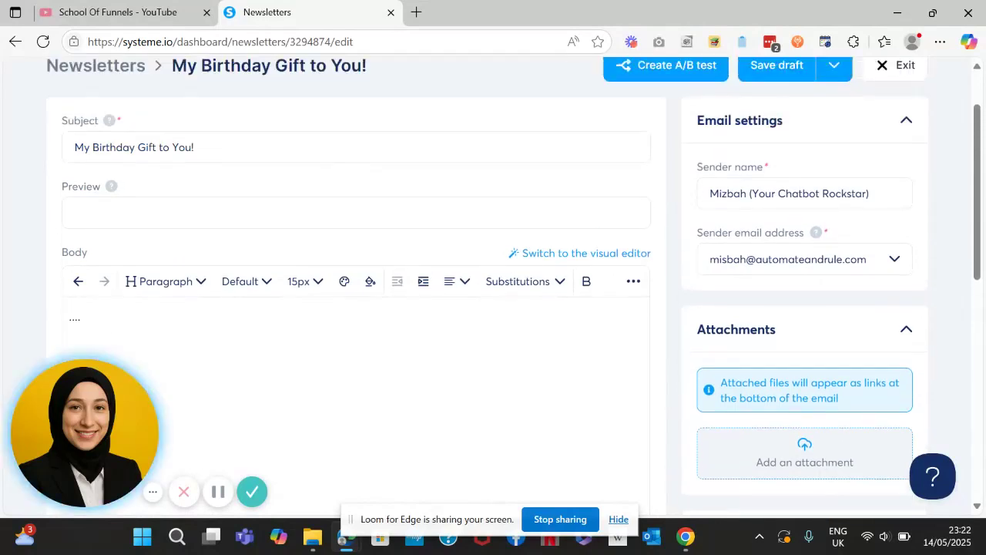
pyautogui.click(826, 145)
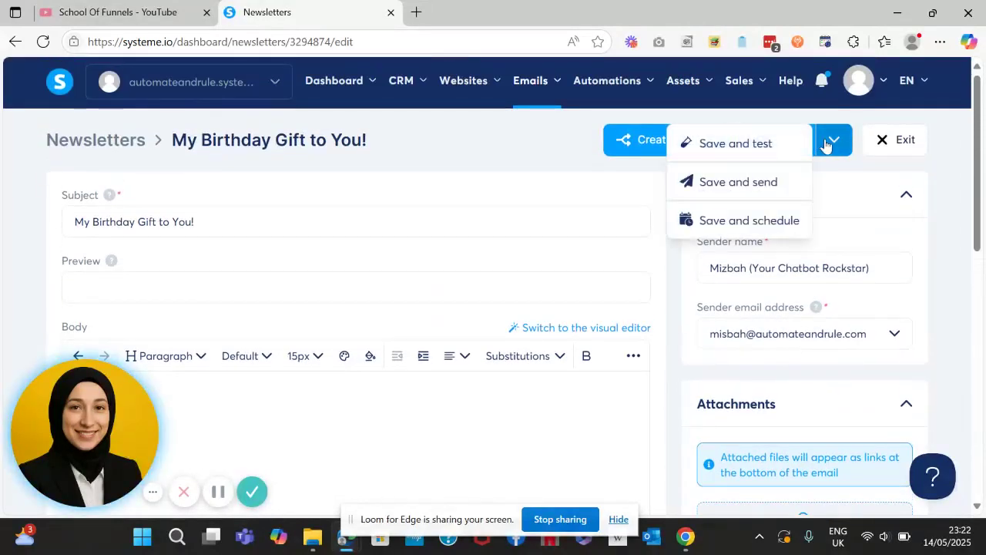
pyautogui.click(572, 149)
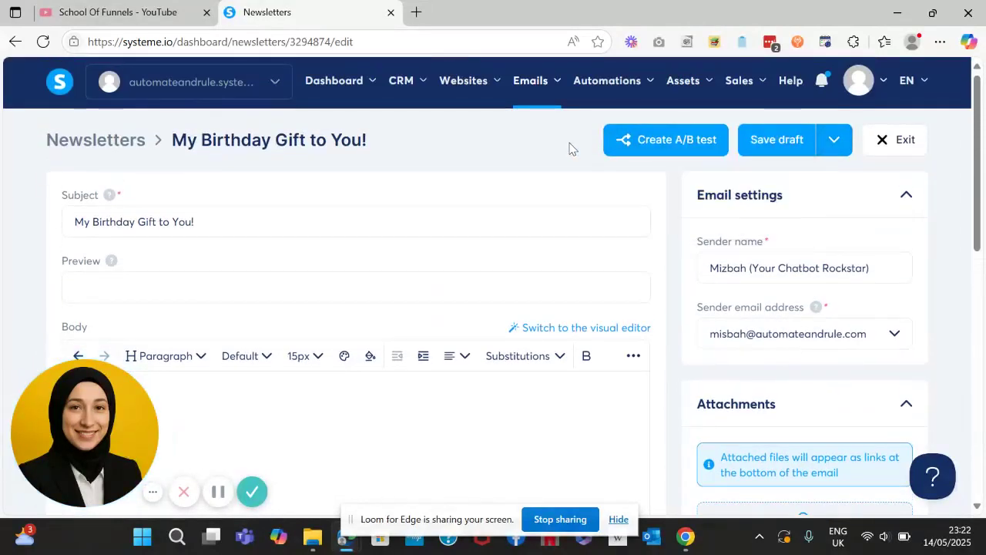
pyautogui.click(784, 146)
pyautogui.click(832, 147)
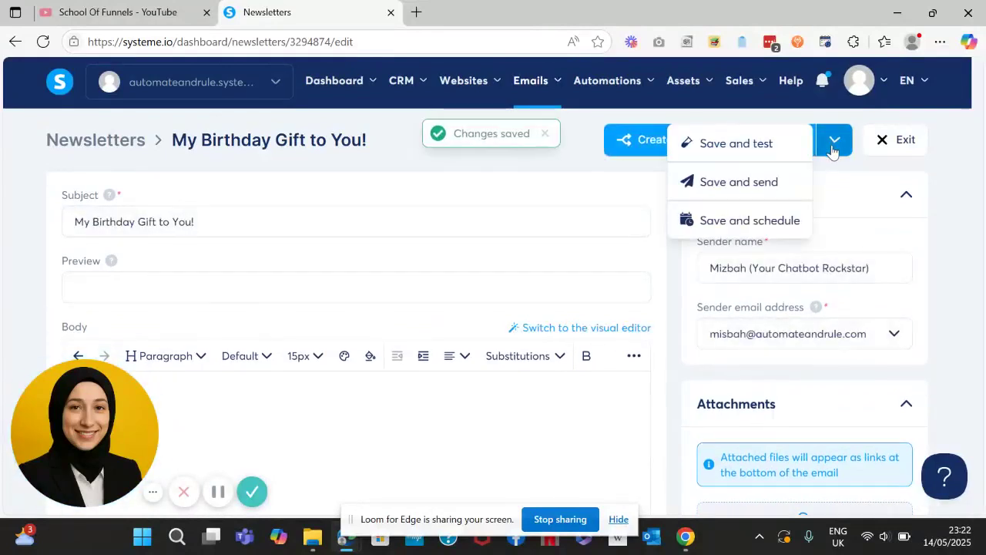